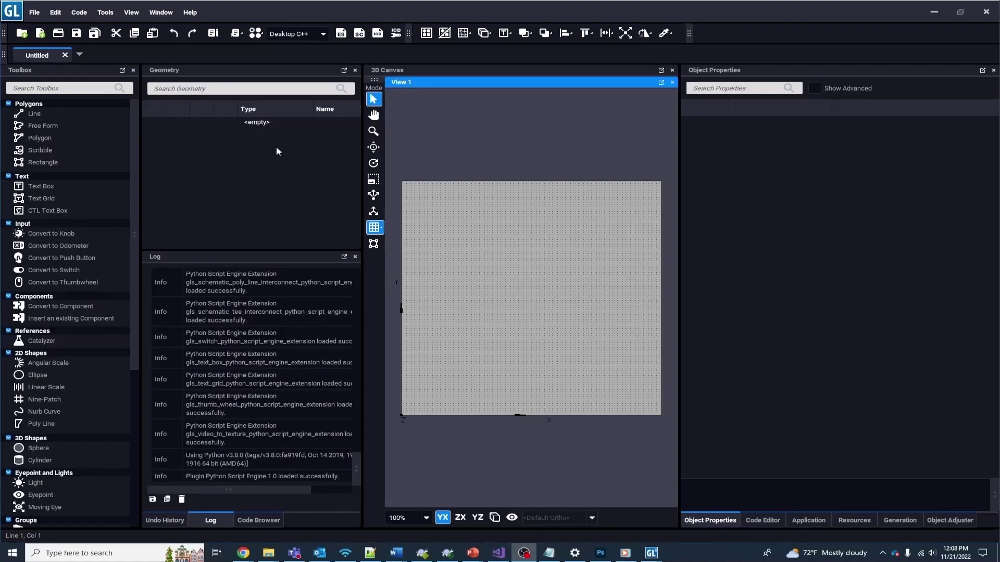
# Create a new project named IITSECDemo2022 from the ADIStarter.zip bundle.
pyautogui.click(34, 13)
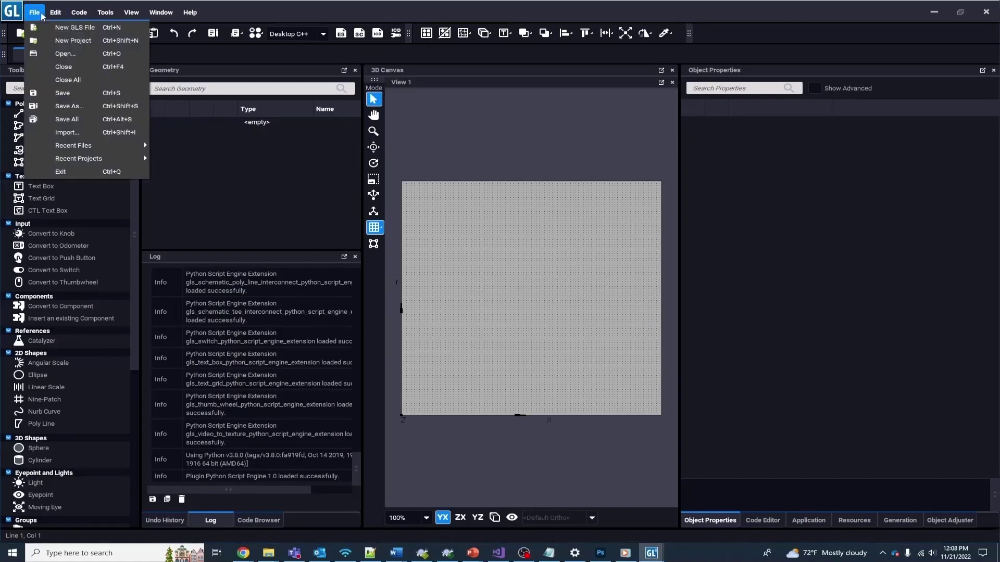
pyautogui.click(52, 40)
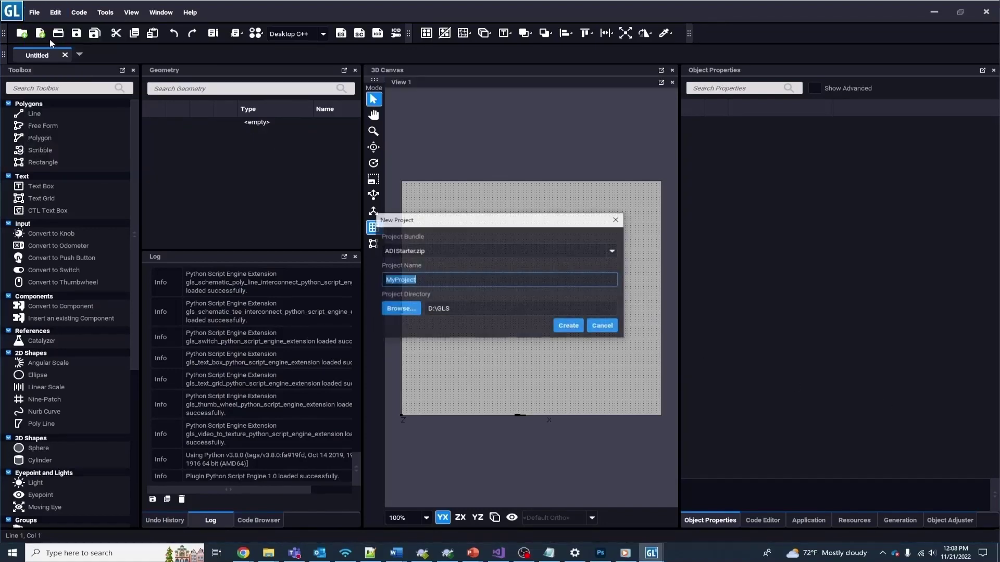
pyautogui.click(614, 251)
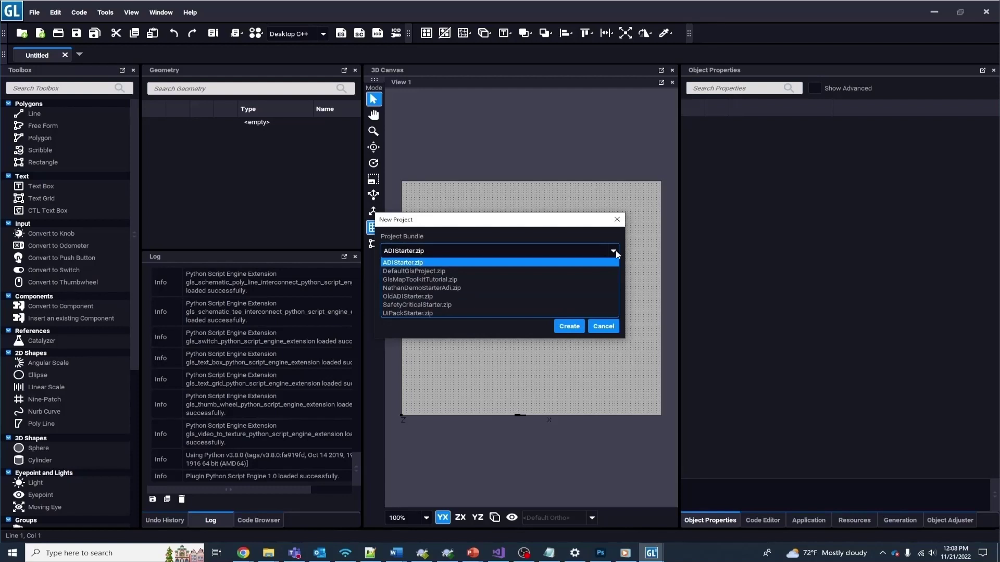
pyautogui.click(509, 265)
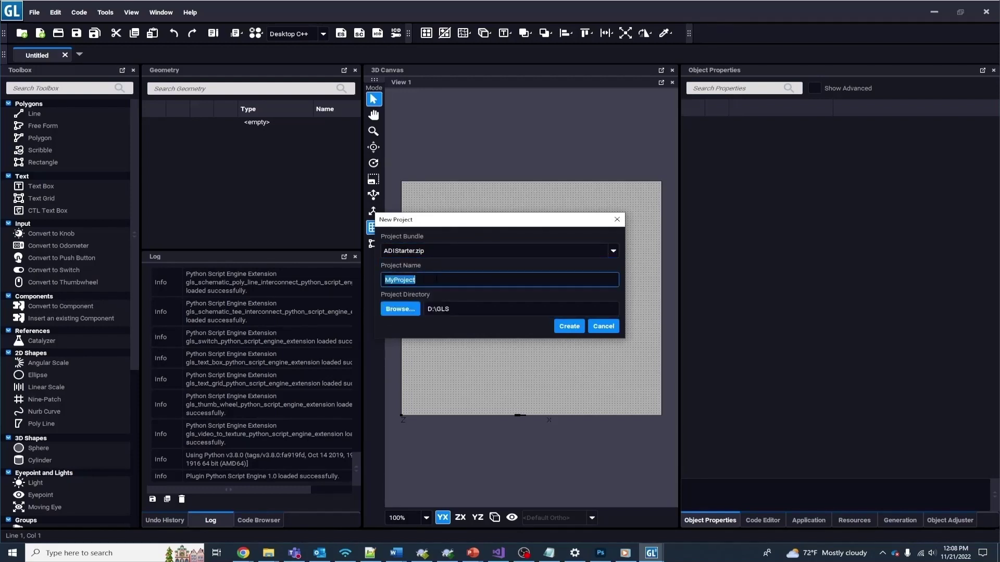
pyautogui.press('BackSpace')
pyautogui.click(570, 326)
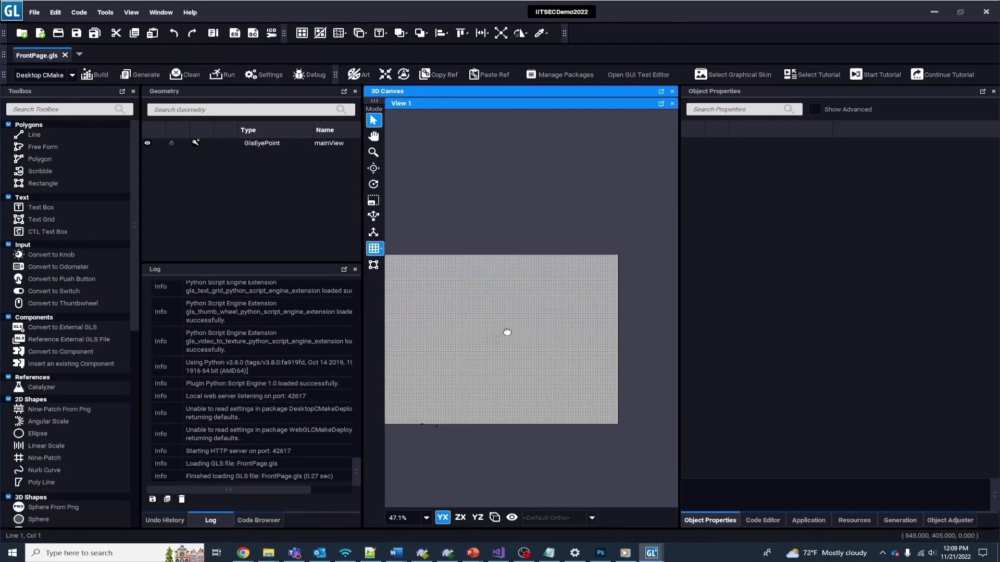
# Import adi_panel.psd from the project's Textures art folder onto the canvas, at about location 265, 255.
pyautogui.moveTo(543, 312); pyautogui.dragTo(540, 313)
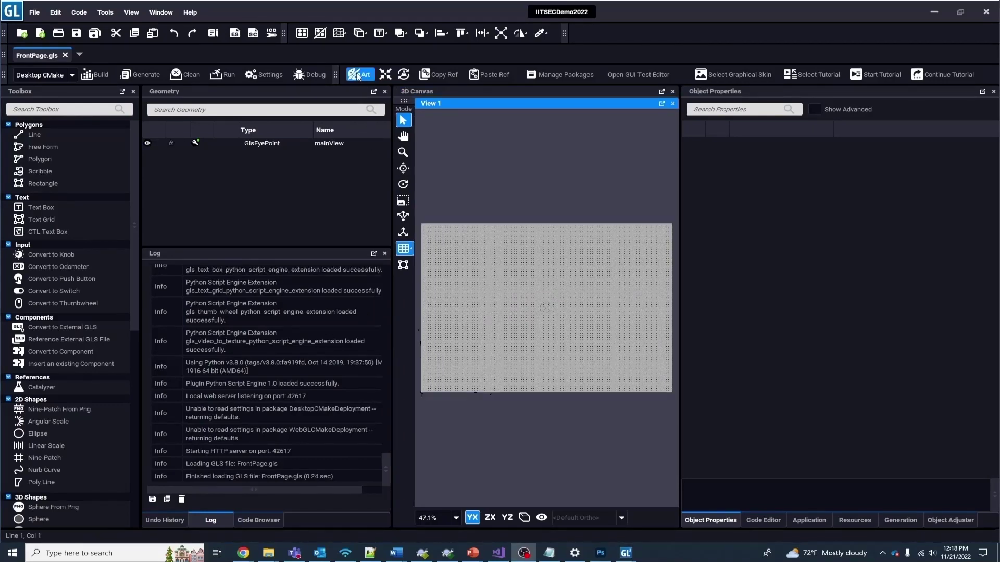
pyautogui.click(357, 75)
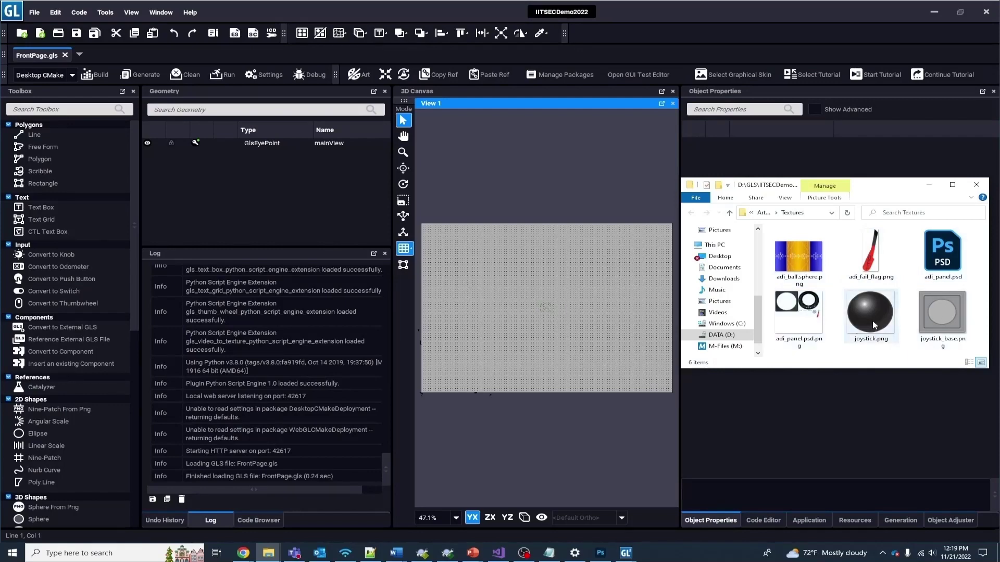
pyautogui.click(949, 265)
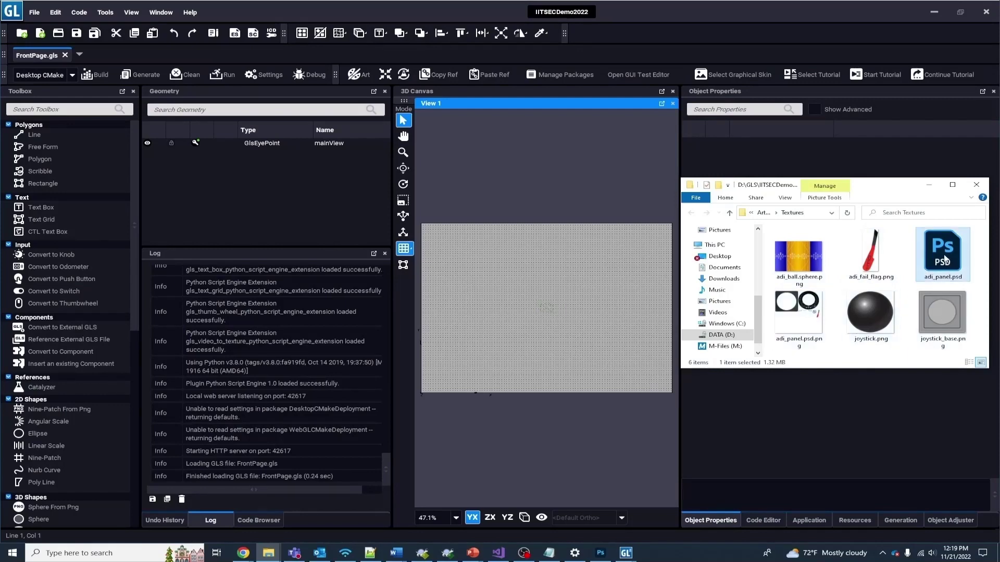
pyautogui.moveTo(945, 259); pyautogui.dragTo(579, 234)
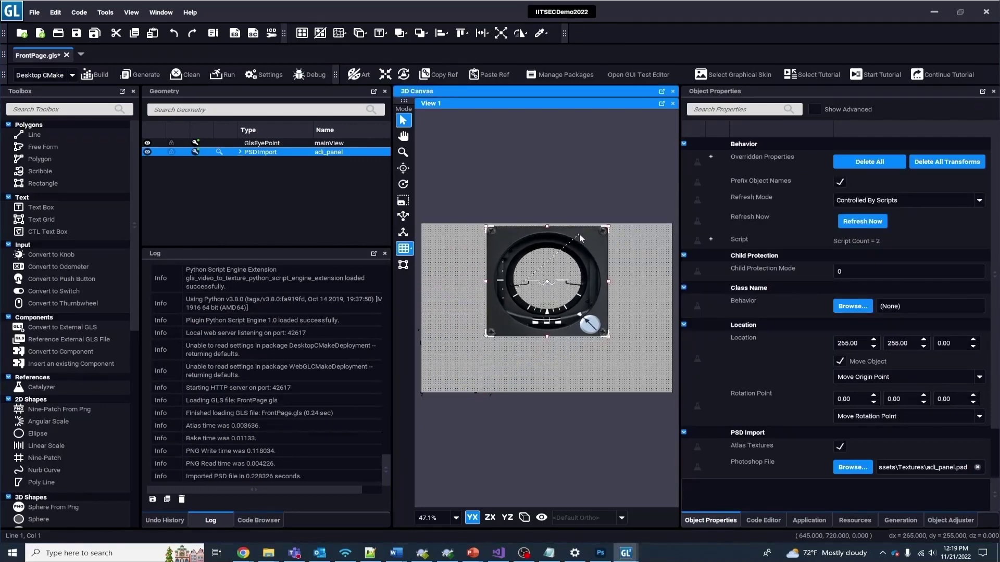
pyautogui.click(649, 264)
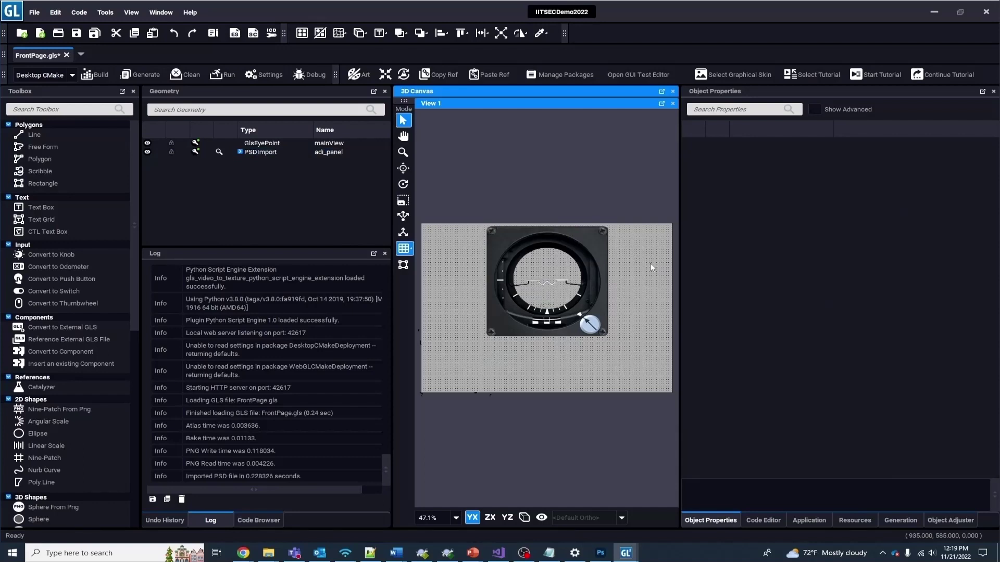
# Expand the adi_panel import to examine its layer objects, toggling the visibility of adi_panel_bezel_rear off and on.
pyautogui.click(241, 152)
pyautogui.click(241, 152)
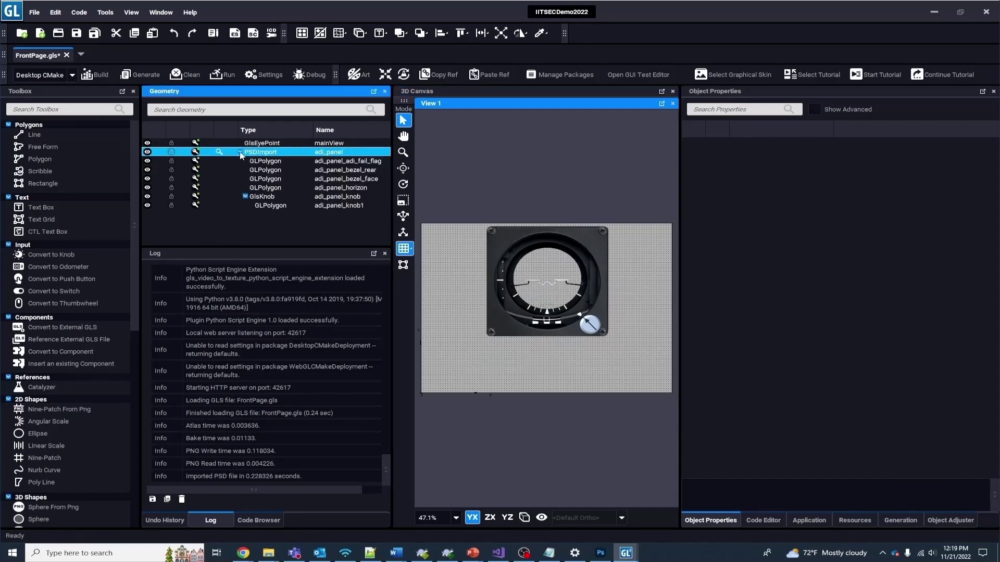
pyautogui.click(363, 178)
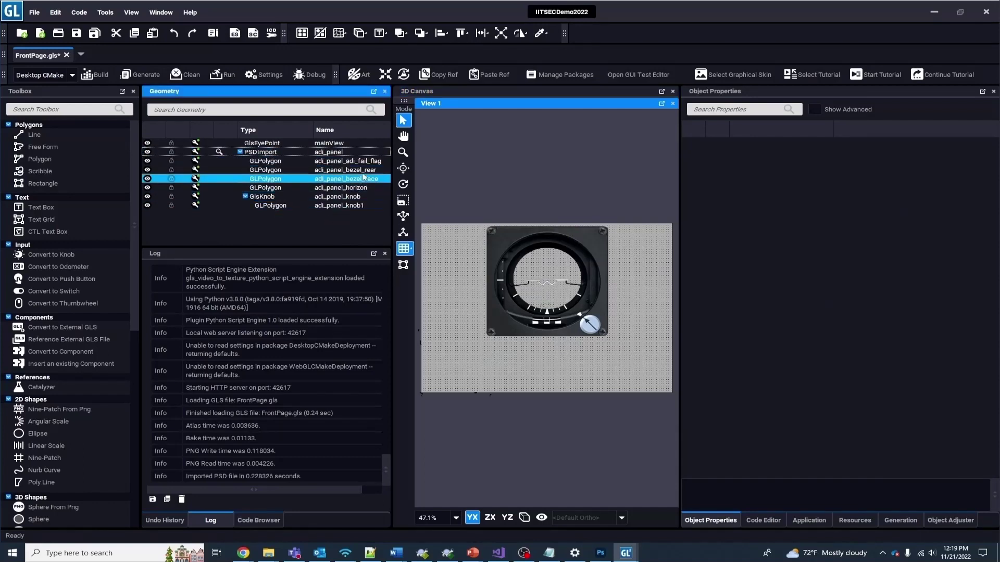
pyautogui.click(364, 171)
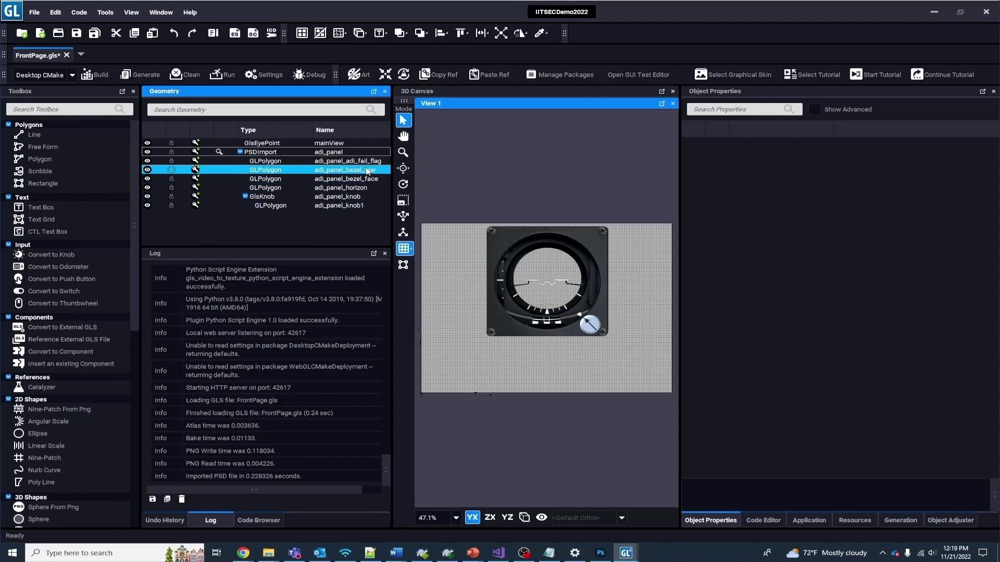
pyautogui.click(148, 170)
pyautogui.click(147, 170)
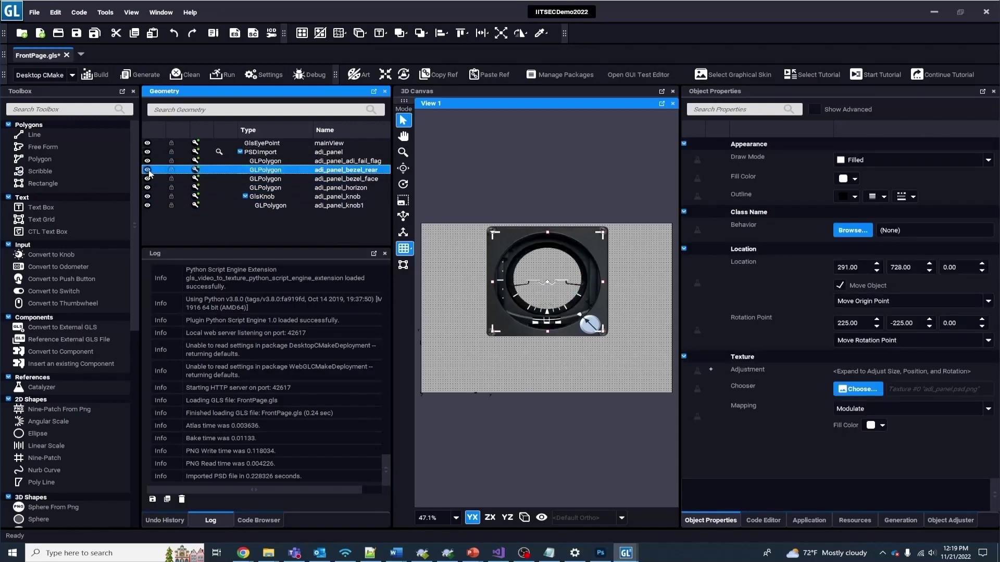
# Open the imported panel's source file in Photoshop and arrange it side by side with GL Studio.
pyautogui.click(220, 154)
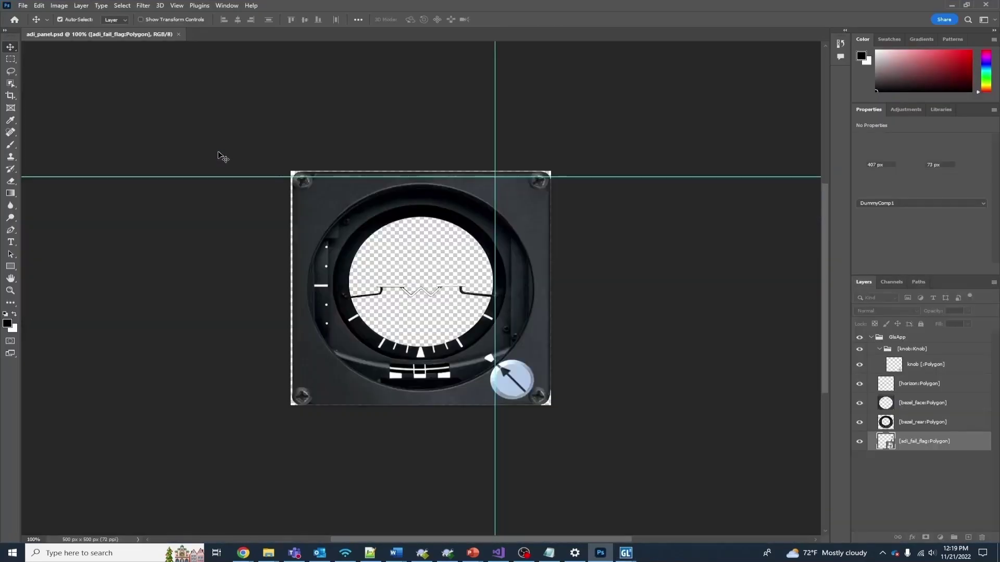
pyautogui.moveTo(631, 9); pyautogui.dragTo(5, 73)
pyautogui.click(601, 64)
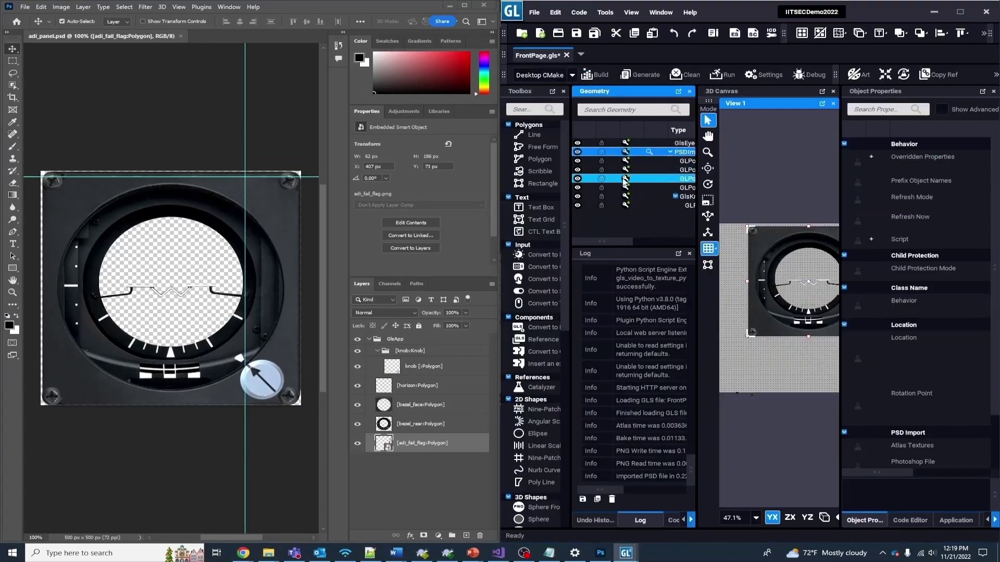
pyautogui.moveTo(799, 426); pyautogui.dragTo(764, 425)
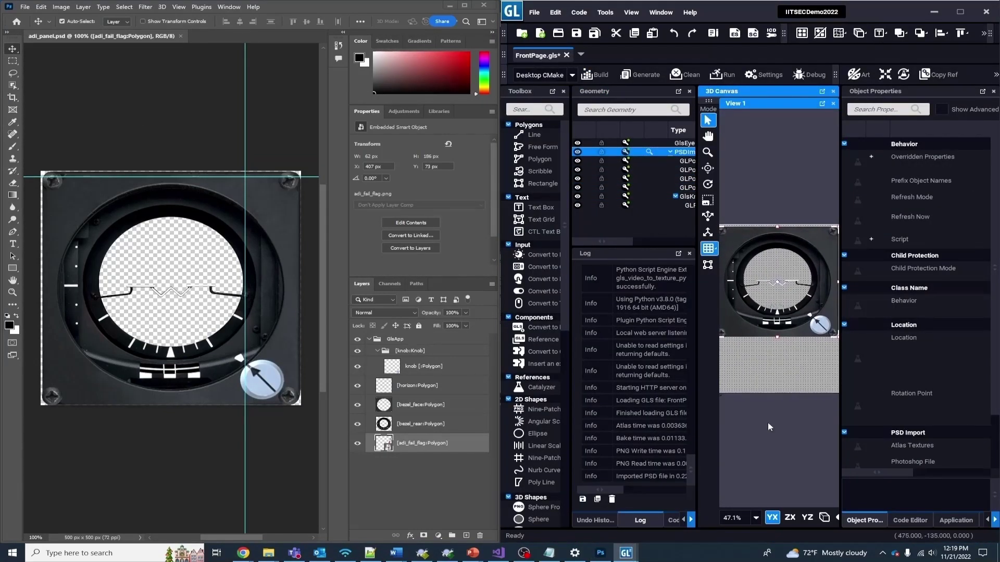
# Reorder the adi_fail_flag layer above the horizon layer, shift the flag to about X 351 px, and save the PSD.
pyautogui.click(406, 479)
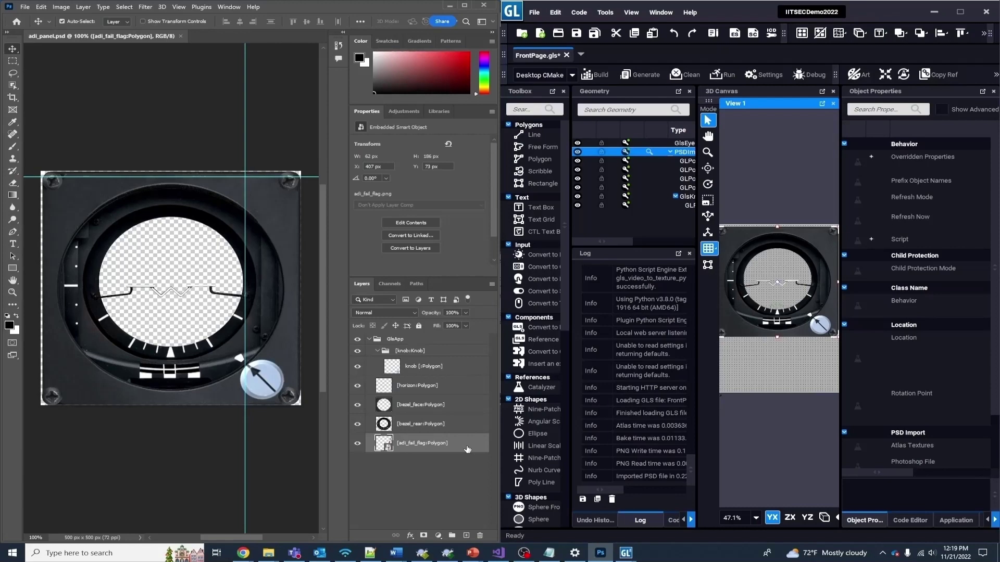
pyautogui.moveTo(469, 449); pyautogui.dragTo(461, 384)
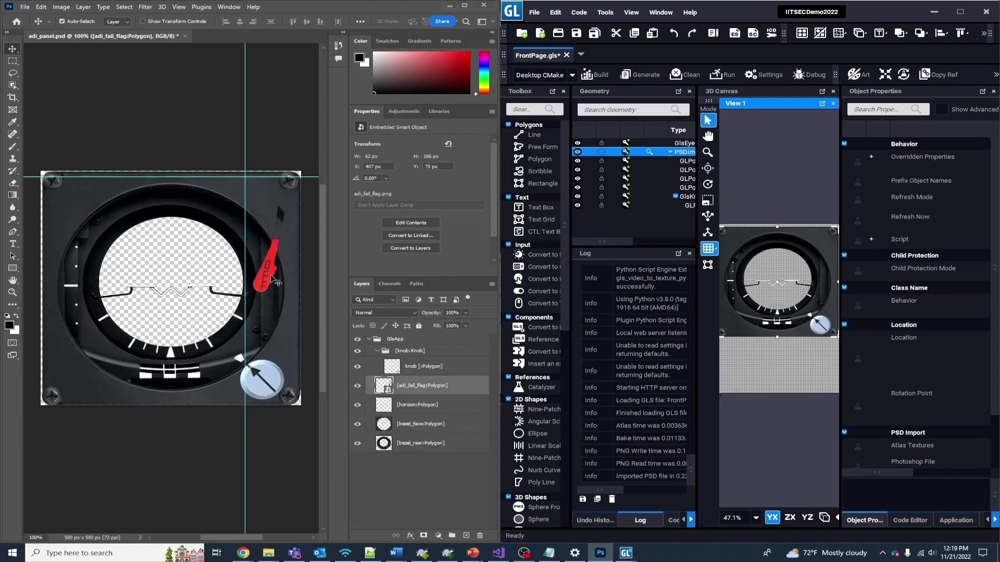
pyautogui.moveTo(269, 274); pyautogui.dragTo(240, 274)
pyautogui.hotkey('ctrl', 's')
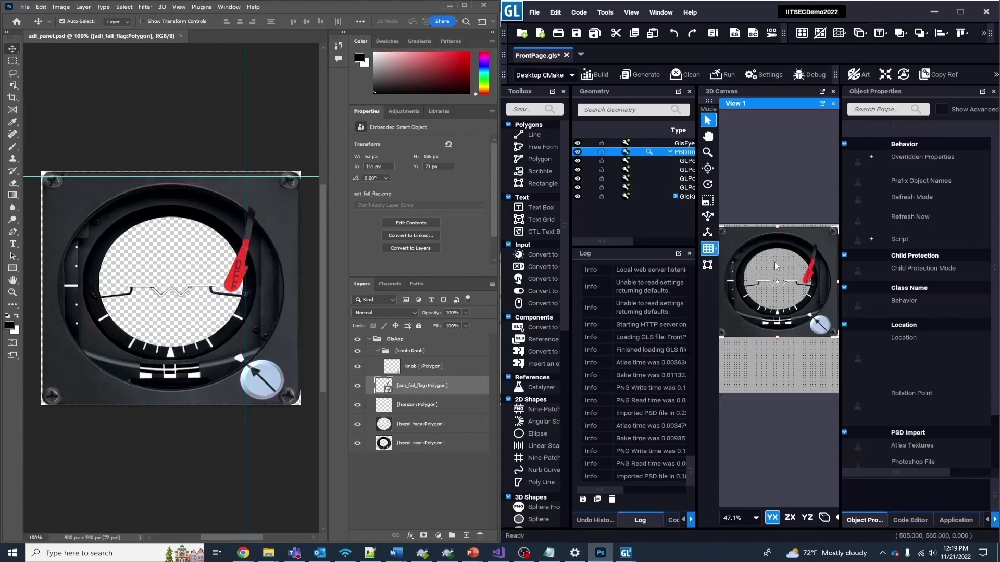
# Build and run the project with the Desktop CMake deployment, and test turning the panel's knob in the launched application.
pyautogui.click(959, 14)
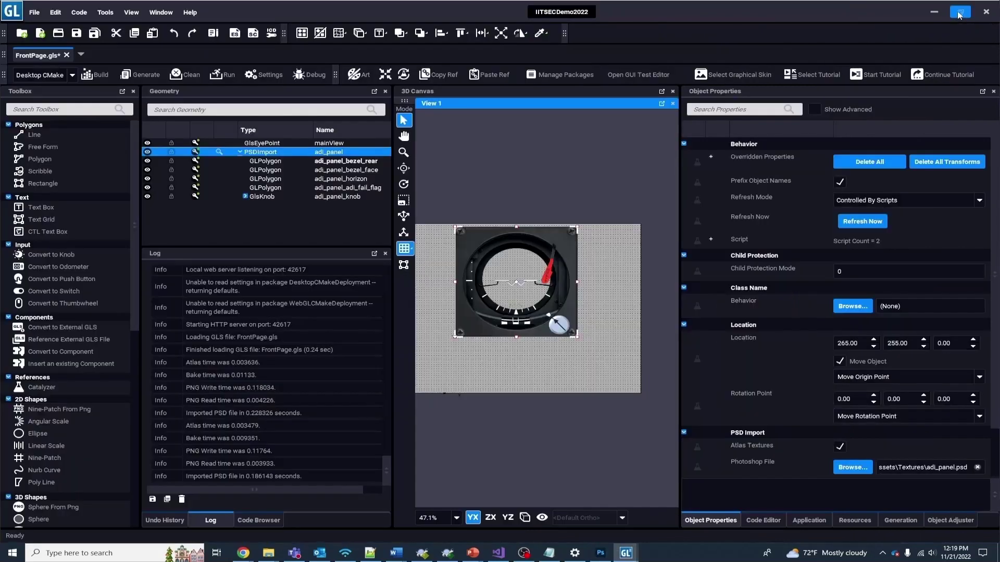
pyautogui.moveTo(538, 433); pyautogui.dragTo(550, 432)
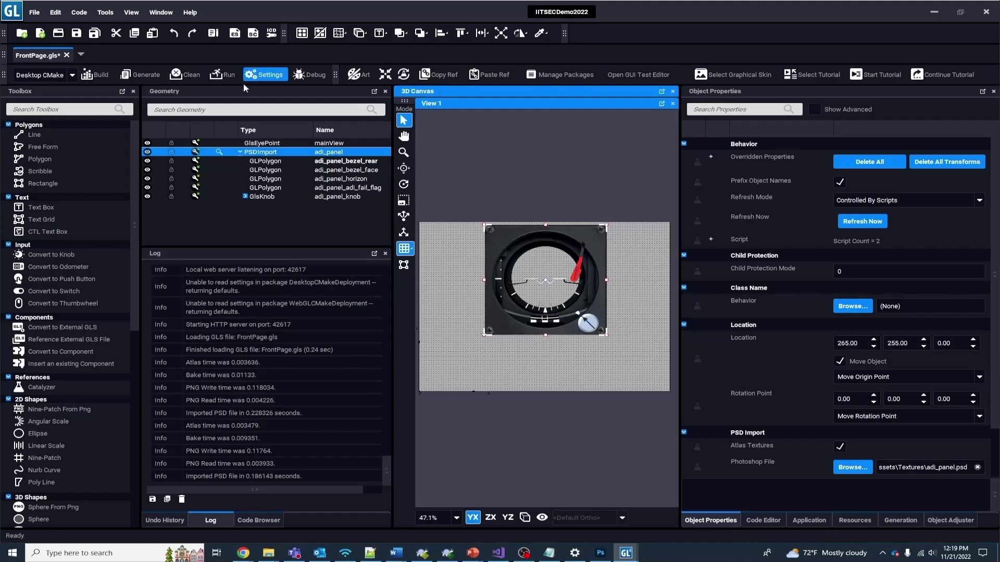
pyautogui.click(222, 76)
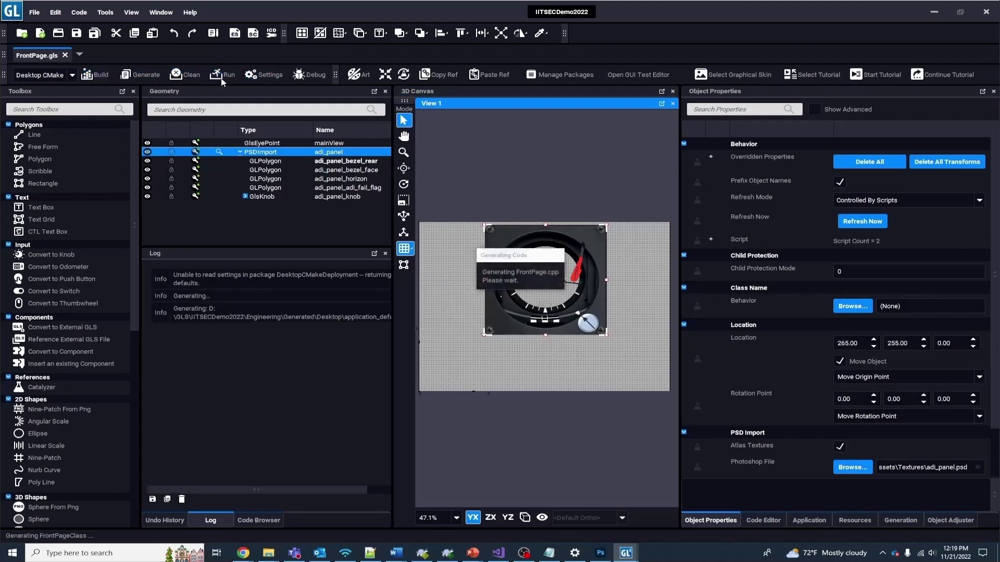
pyautogui.click(72, 76)
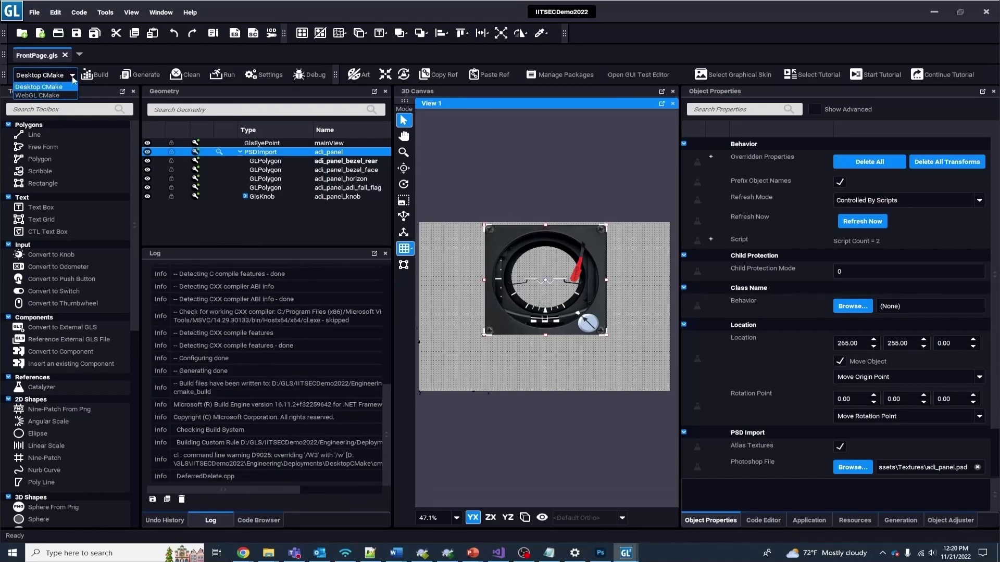
pyautogui.click(73, 78)
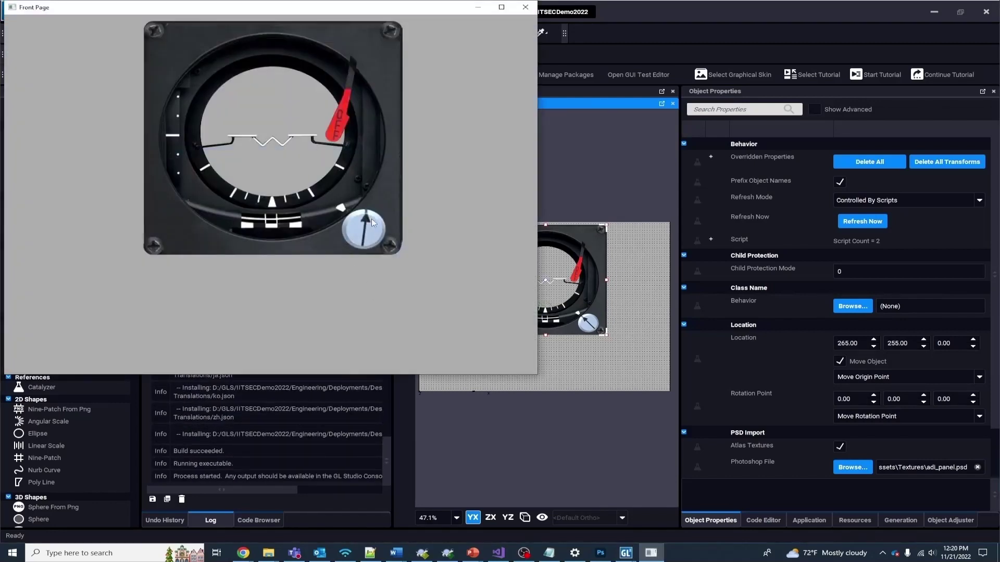
pyautogui.moveTo(371, 221); pyautogui.dragTo(338, 201)
pyautogui.hotkey('alt', 'F4')
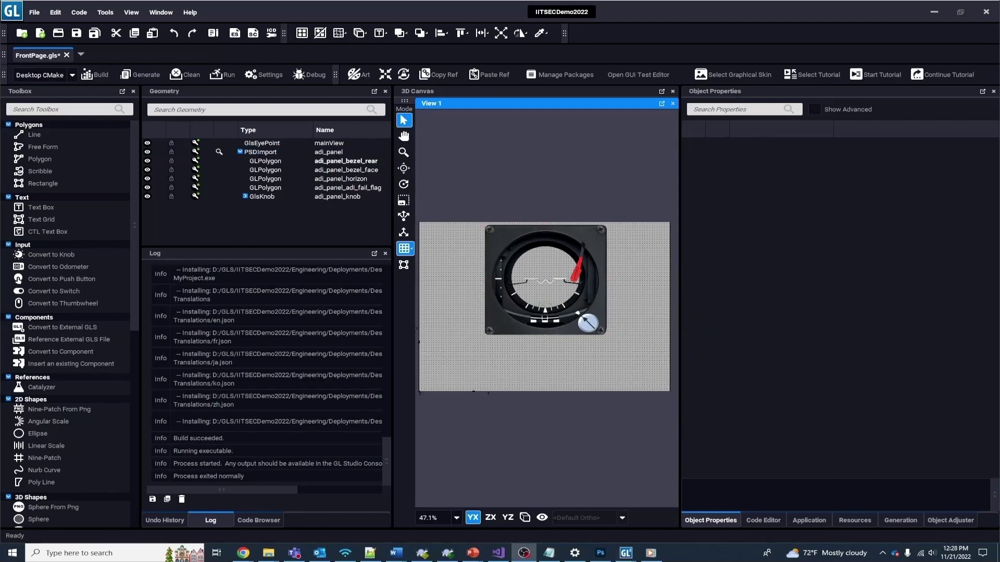
# Import adi_ball.sphere.png from the Textures art folder onto the canvas and inspect the sphere in the 3D view.
pyautogui.click(363, 75)
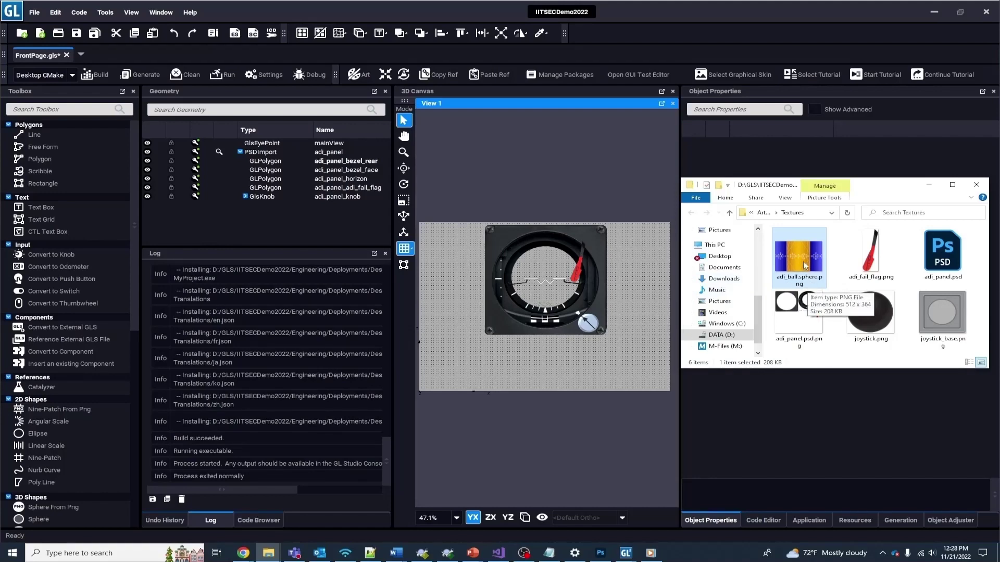
pyautogui.moveTo(803, 259); pyautogui.dragTo(487, 371)
pyautogui.click(524, 517)
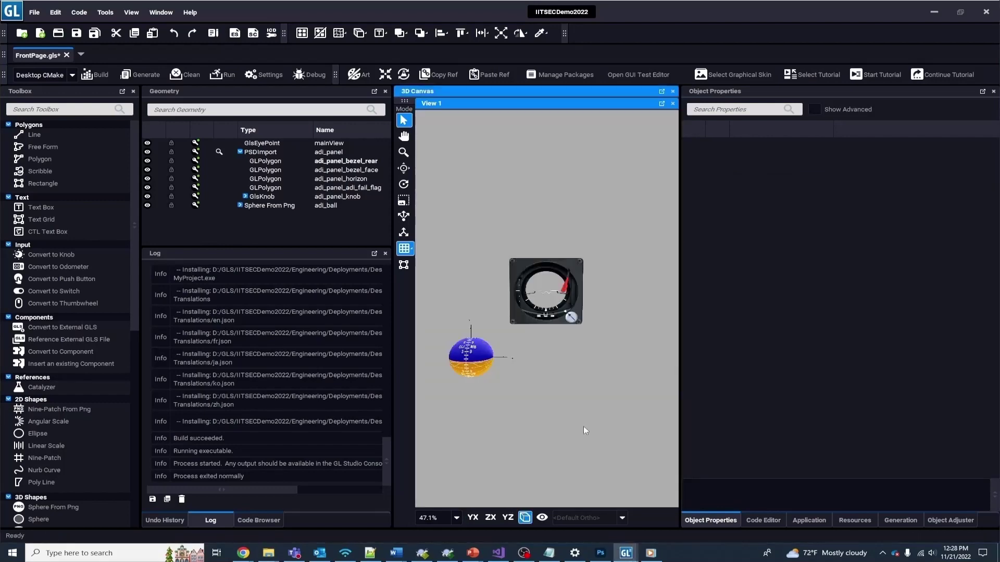
pyautogui.moveTo(542, 373); pyautogui.dragTo(602, 361)
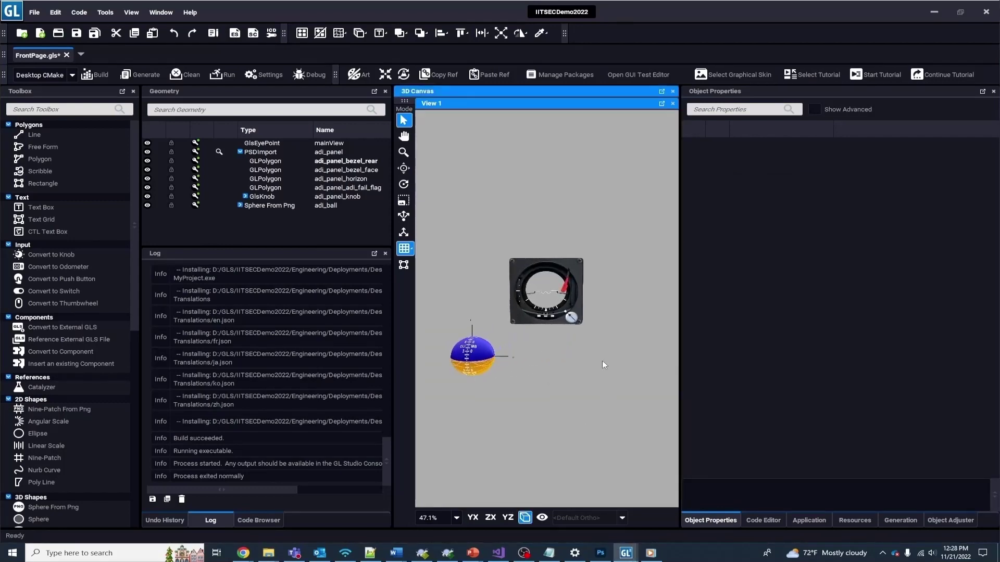
# Center the adi_ball sphere over the bezel opening in the YX view, at about location 515, 520.
pyautogui.click(473, 517)
pyautogui.click(334, 207)
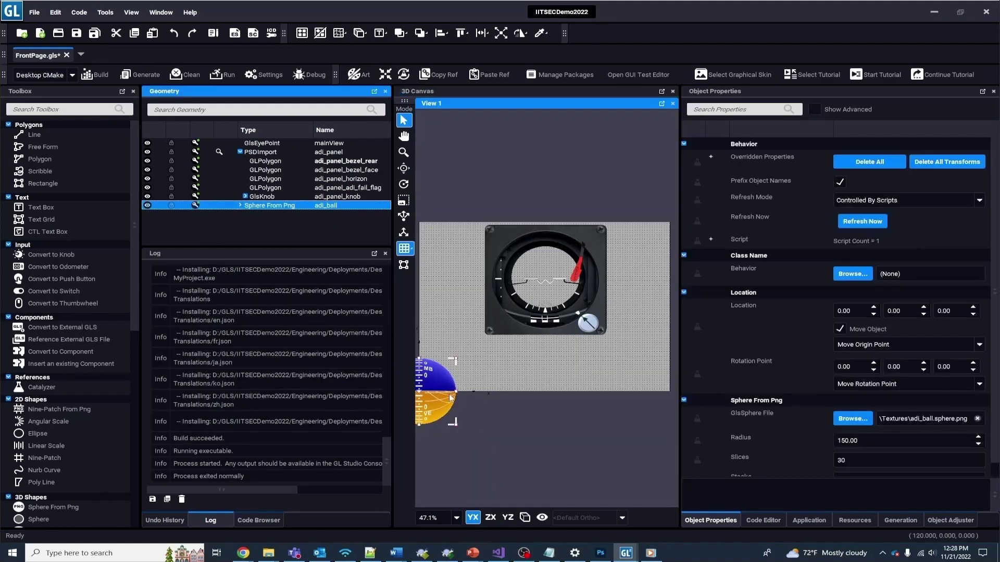
pyautogui.moveTo(424, 391); pyautogui.dragTo(544, 278)
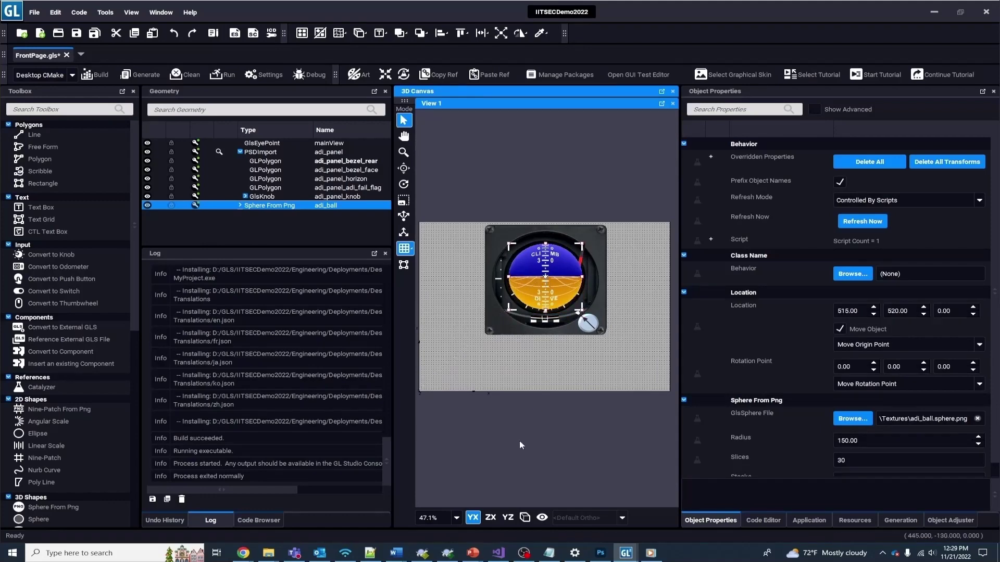
# Move the adi_ball sphere behind the panel to Z -175 in the YZ view and check its placement in 3D.
pyautogui.click(492, 519)
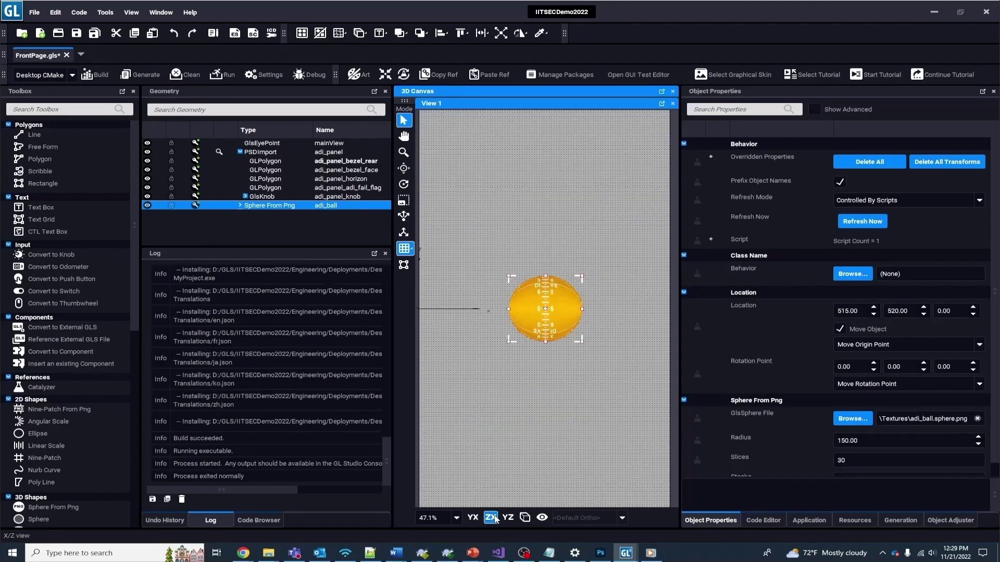
pyautogui.click(508, 518)
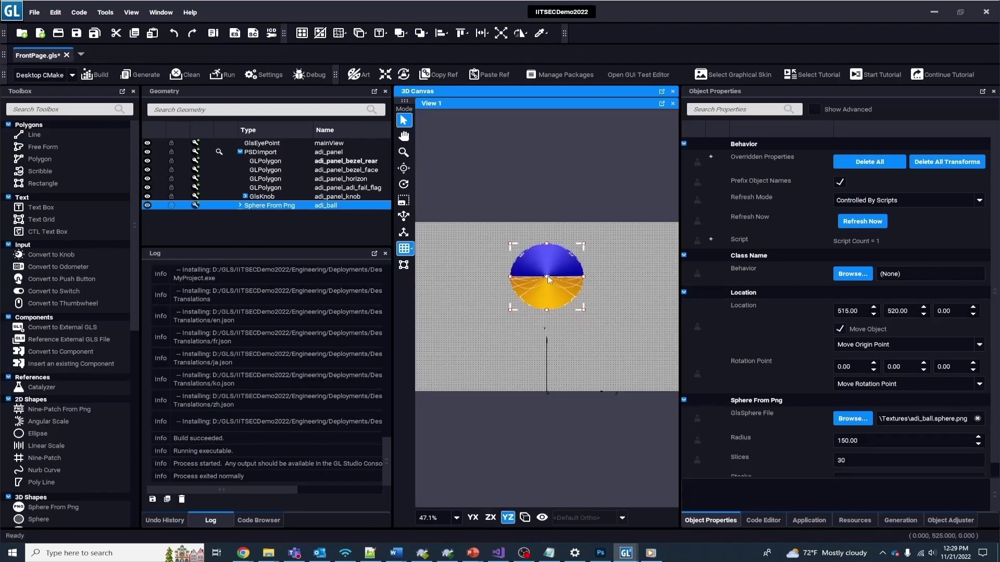
pyautogui.moveTo(547, 279); pyautogui.dragTo(503, 277)
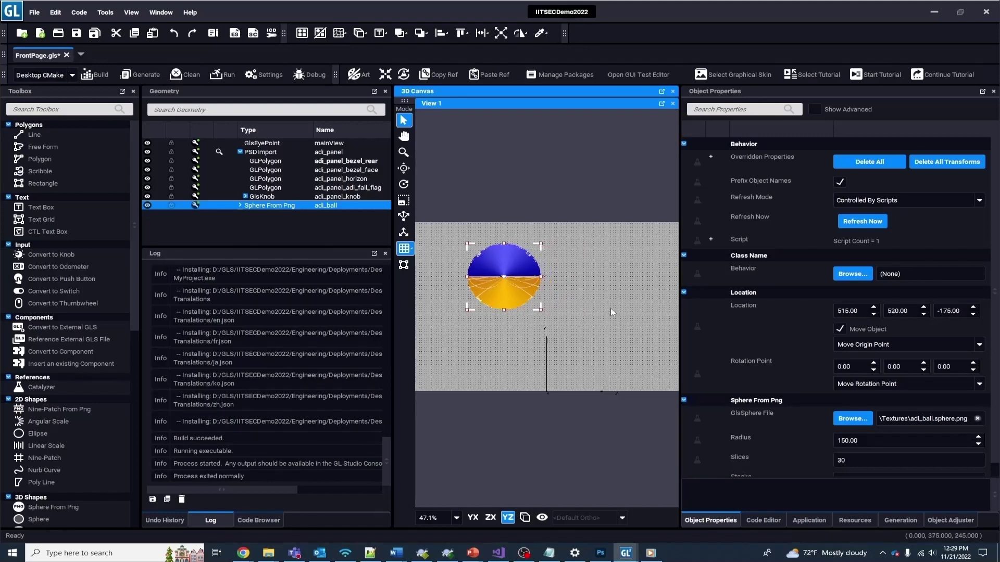
pyautogui.click(525, 518)
pyautogui.moveTo(615, 378); pyautogui.dragTo(510, 493)
pyautogui.click(472, 518)
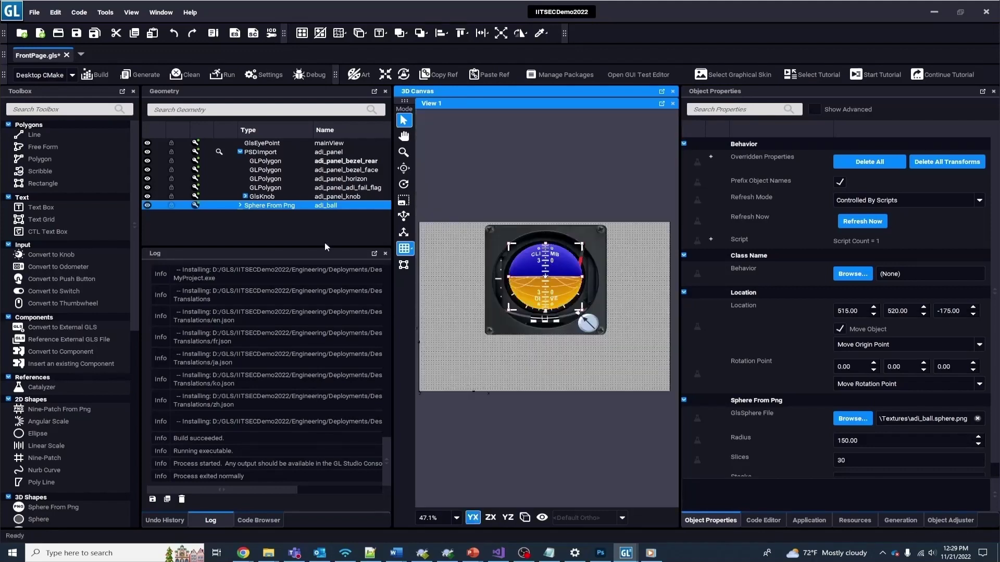
# Reorder adi_ball above adi_panel in the geometry hierarchy so it draws behind the panel, and check it in the running application.
pyautogui.moveTo(353, 209); pyautogui.dragTo(357, 155)
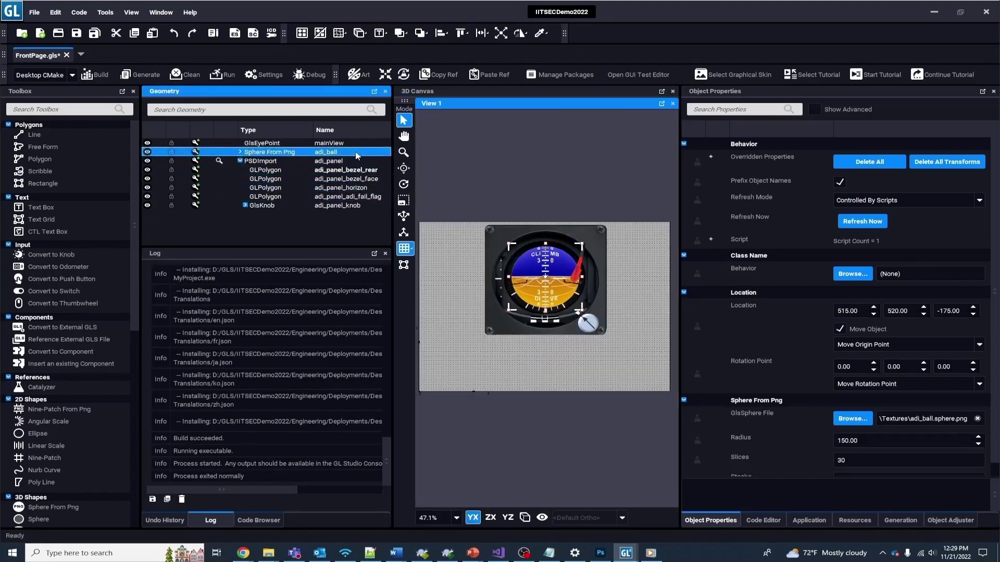
pyautogui.click(225, 74)
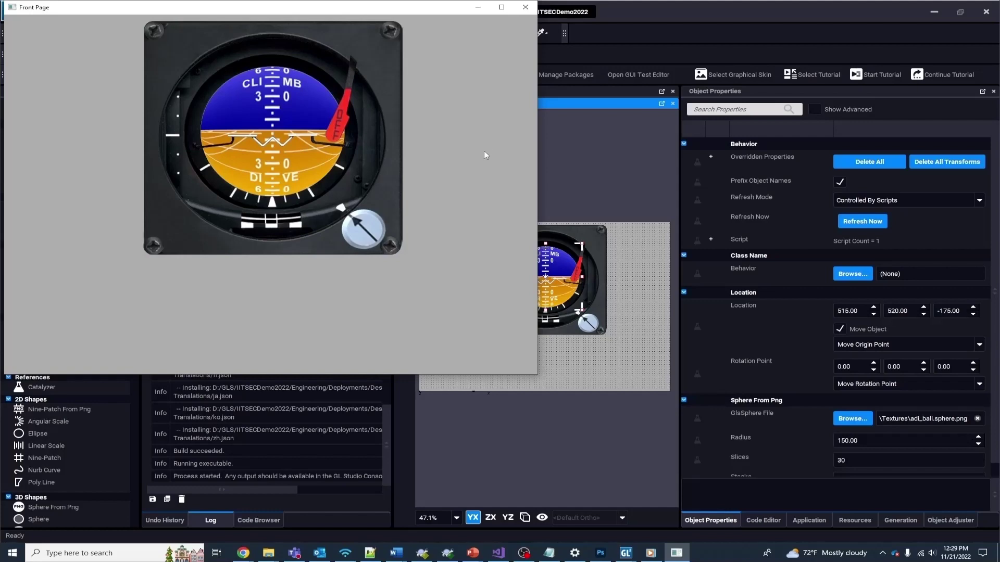
pyautogui.hotkey('alt', 'F4')
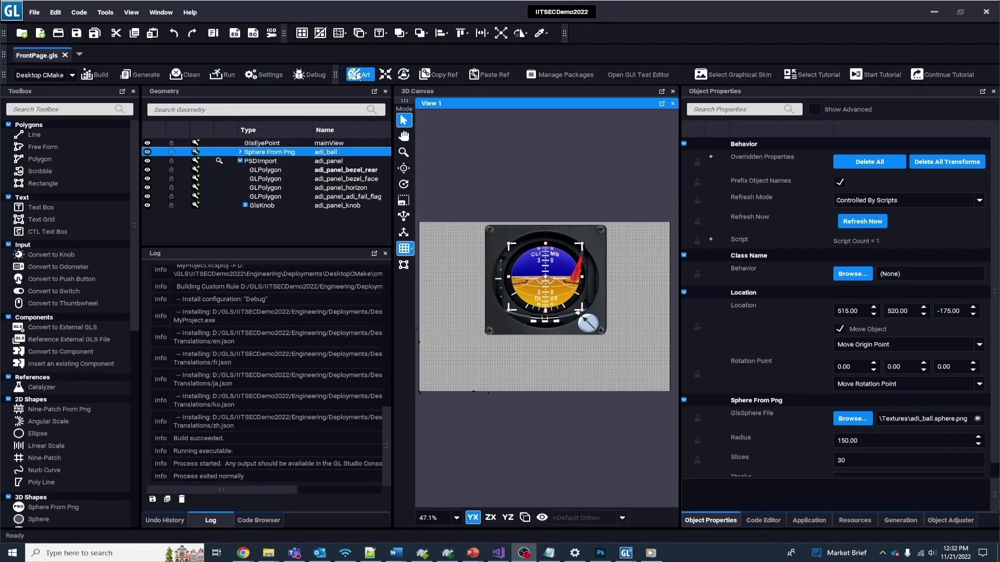
# Import joystick.png and joystick_base.png from the Textures art folder onto the canvas together.
pyautogui.click(358, 75)
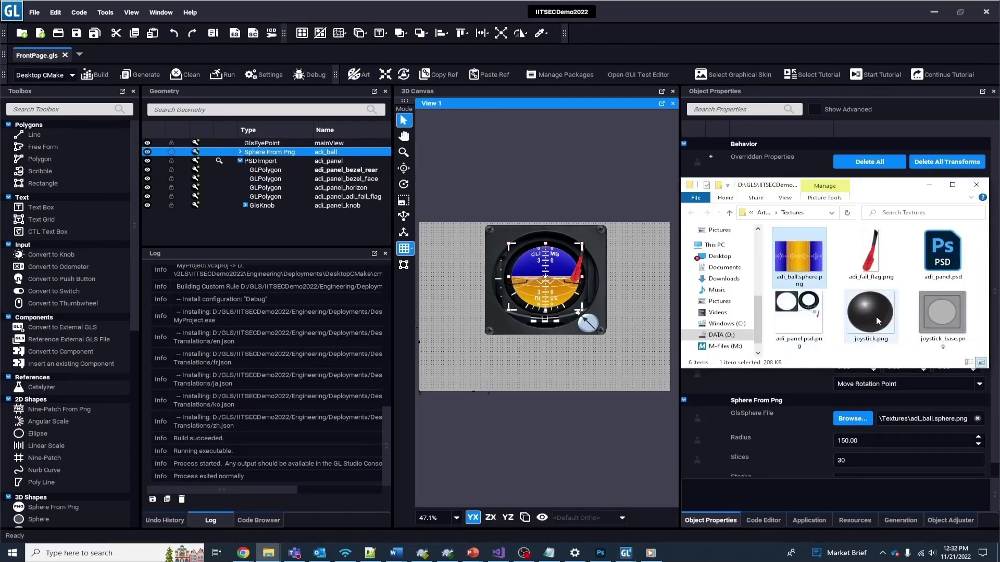
pyautogui.click(938, 321)
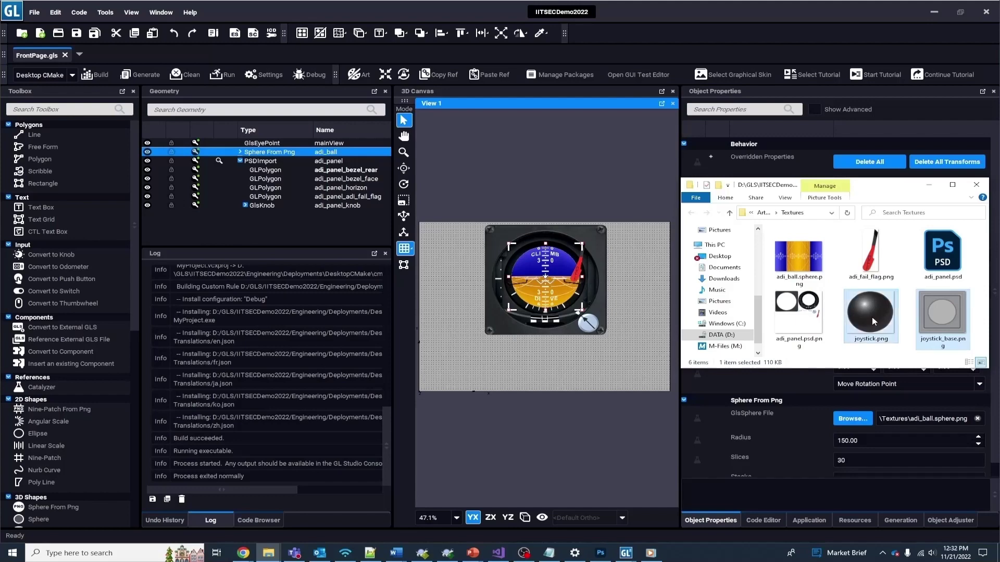
pyautogui.keyDown('ctrl'); pyautogui.click(938, 321); pyautogui.keyUp('ctrl')
pyautogui.moveTo(942, 320); pyautogui.dragTo(511, 366)
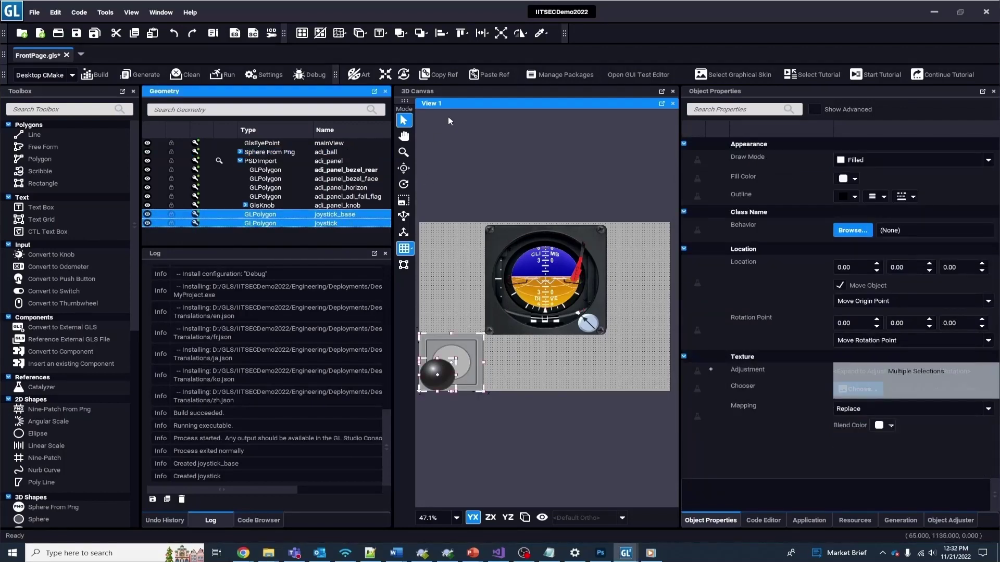
# Center the joystick on joystick_base using horizontal center and vertical middle alignment.
pyautogui.click(448, 36)
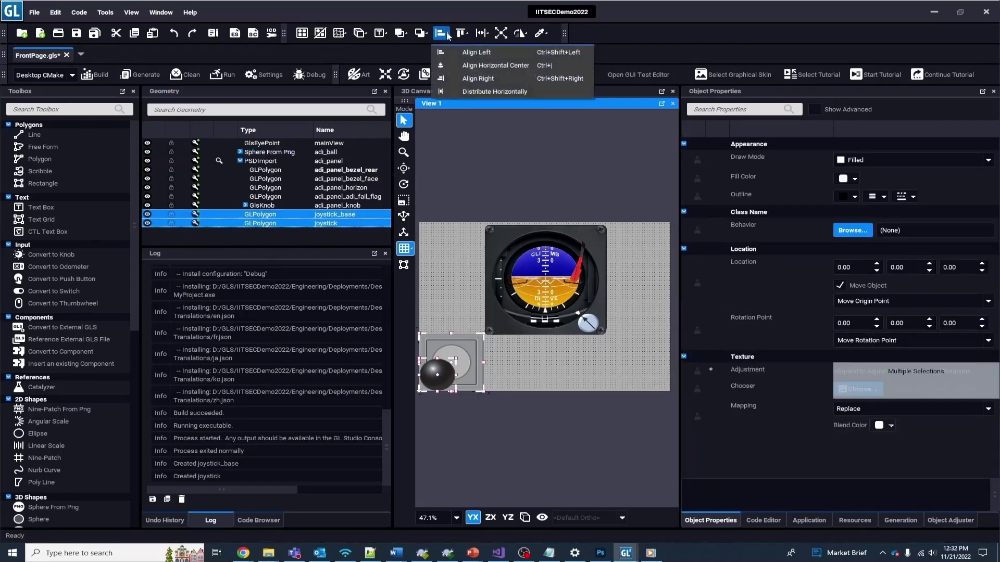
pyautogui.click(455, 66)
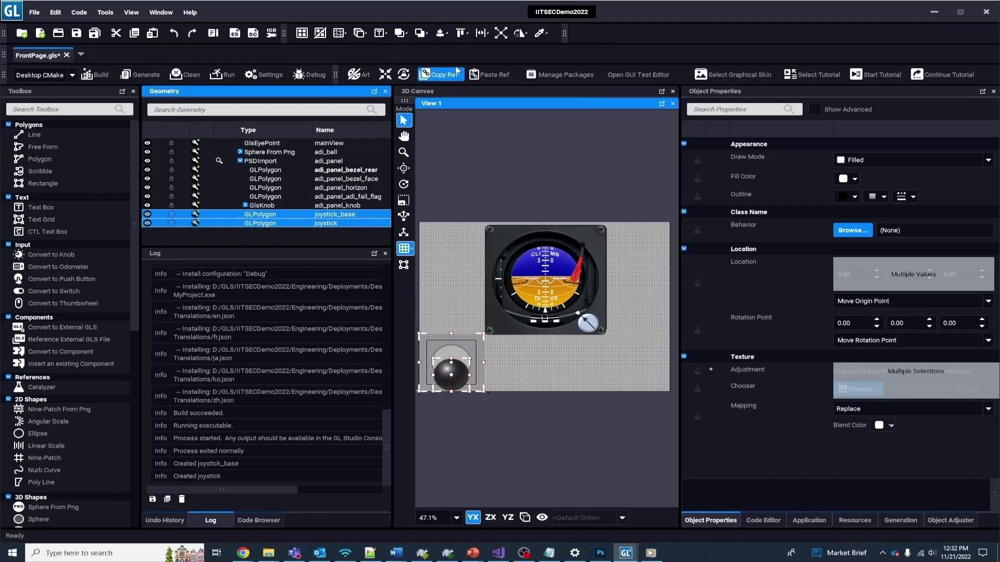
pyautogui.click(465, 36)
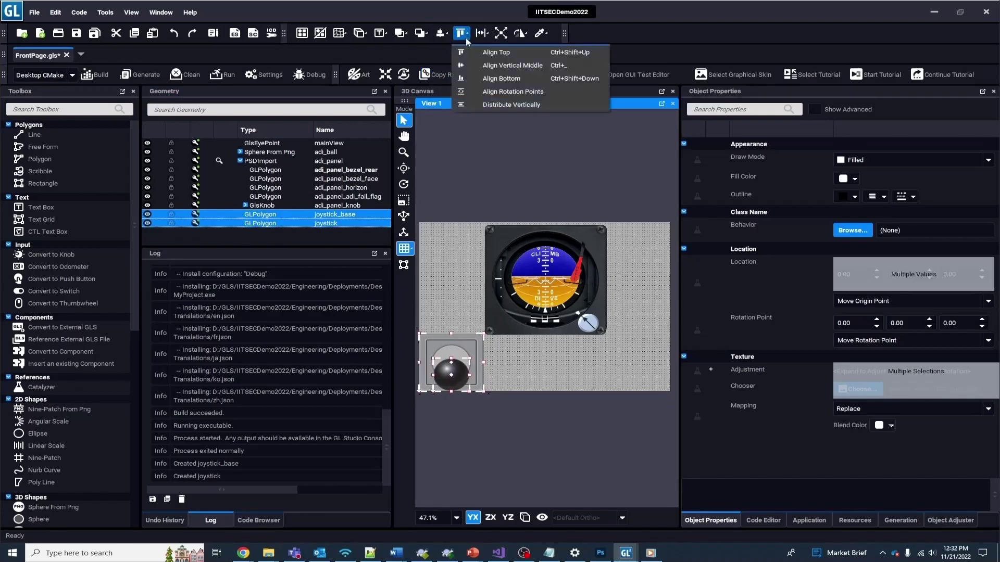
pyautogui.click(474, 67)
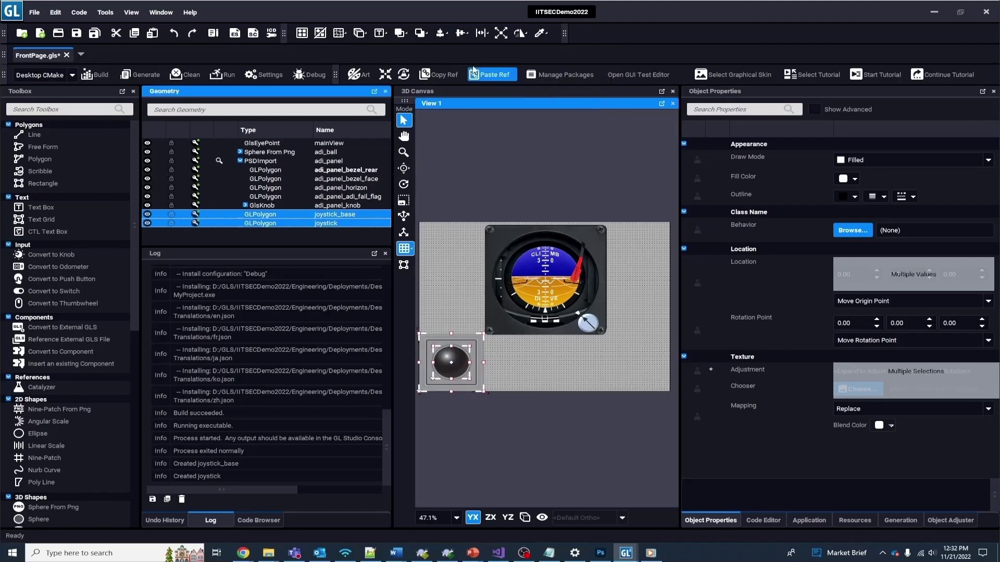
# Group the joystick and its base, and move the group directly below the ADI panel, at about location 516.5, 131.5.
pyautogui.click(302, 35)
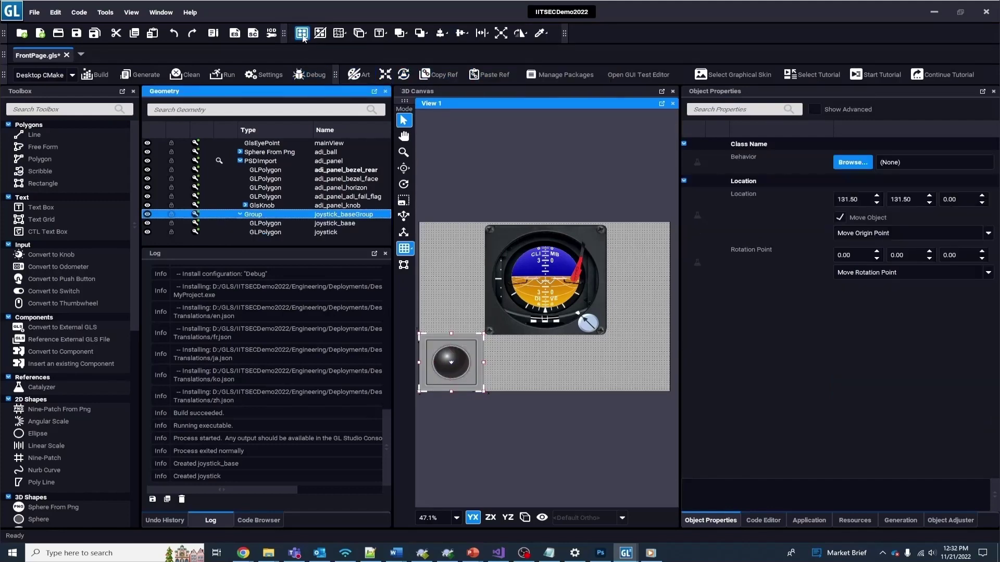
pyautogui.click(240, 215)
pyautogui.click(241, 215)
pyautogui.moveTo(453, 365); pyautogui.dragTo(550, 365)
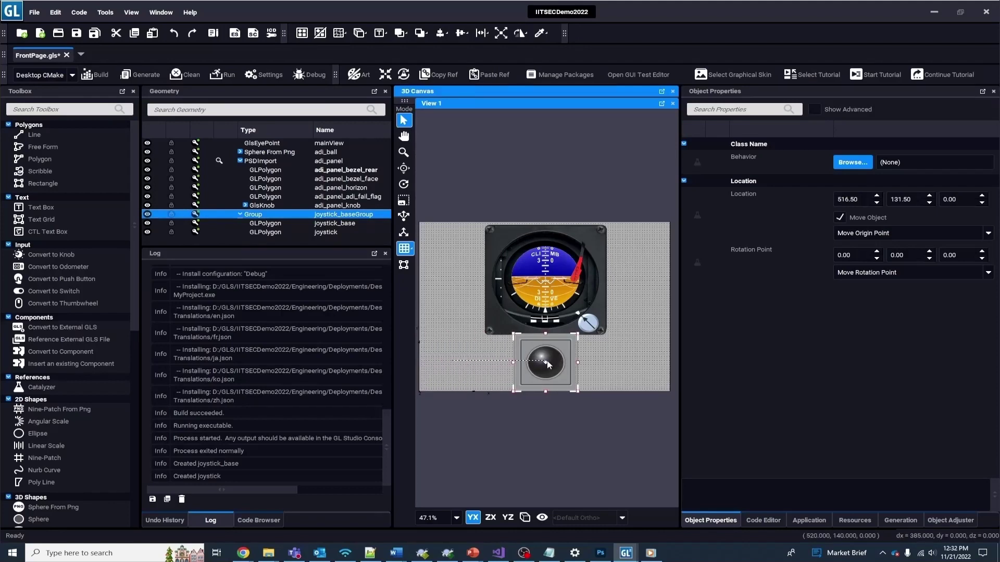
pyautogui.click(602, 364)
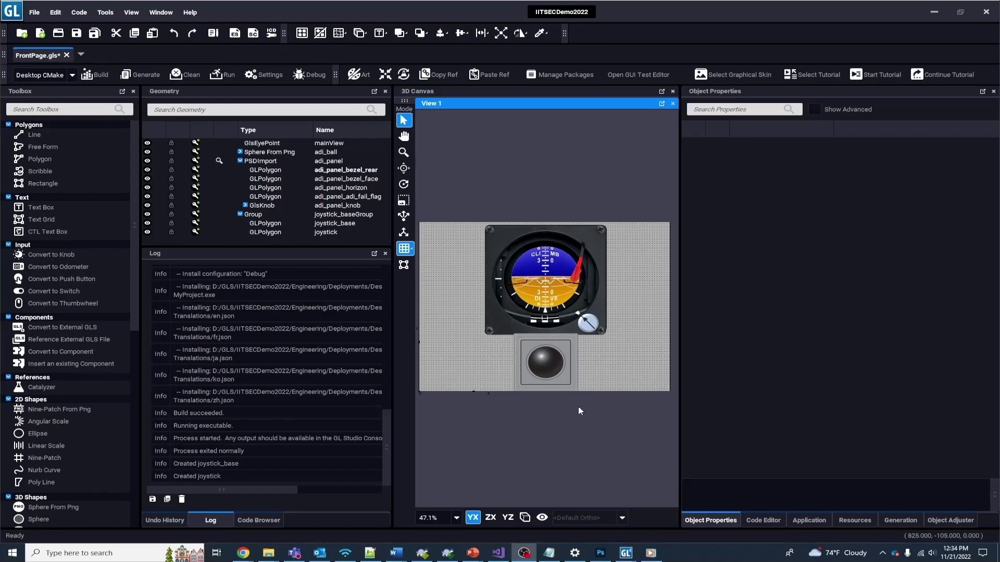
# Assign the Joystick behavior to the joystick polygon and compare its properties with those of joystick_base.
pyautogui.click(317, 232)
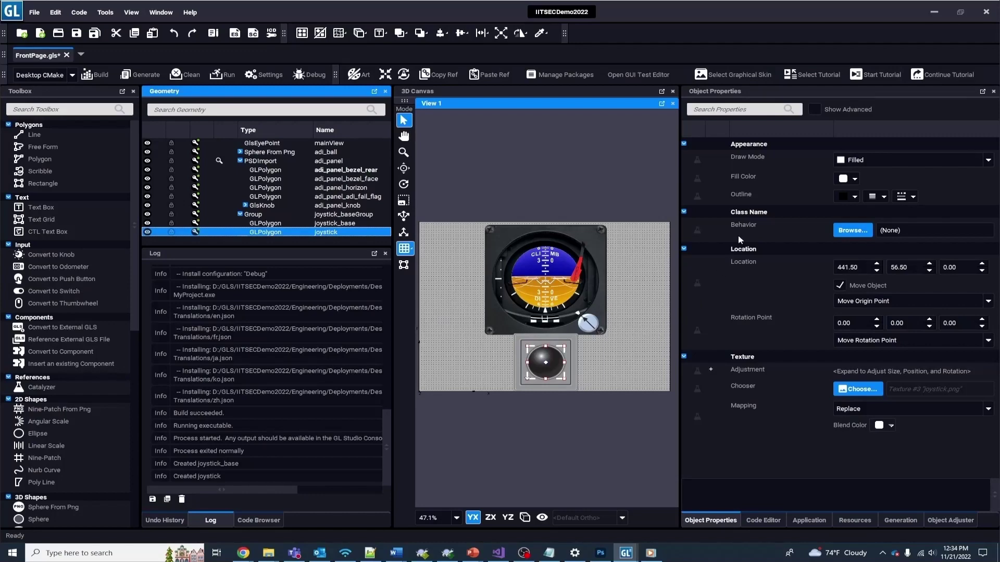
pyautogui.click(853, 230)
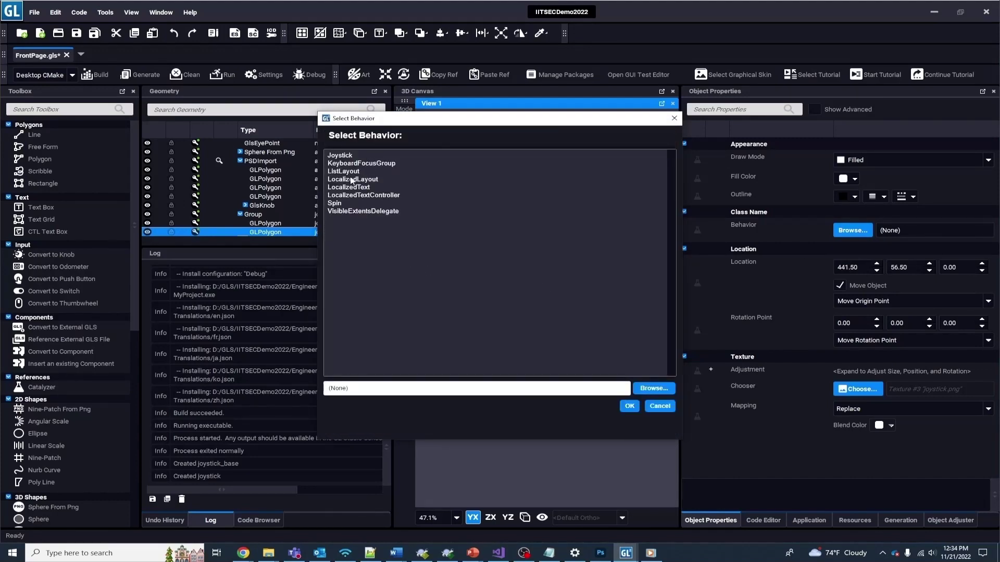
pyautogui.click(343, 157)
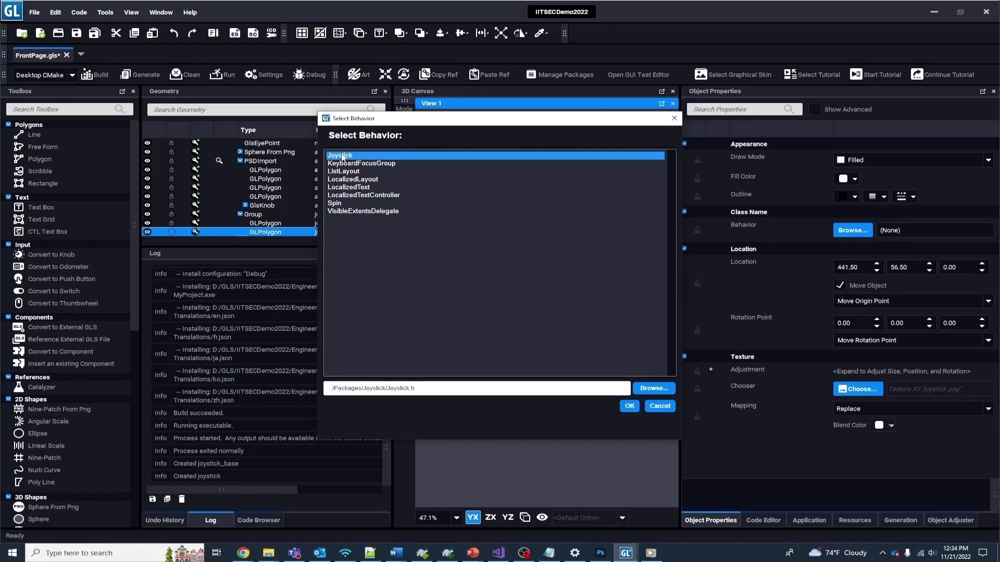
pyautogui.click(629, 406)
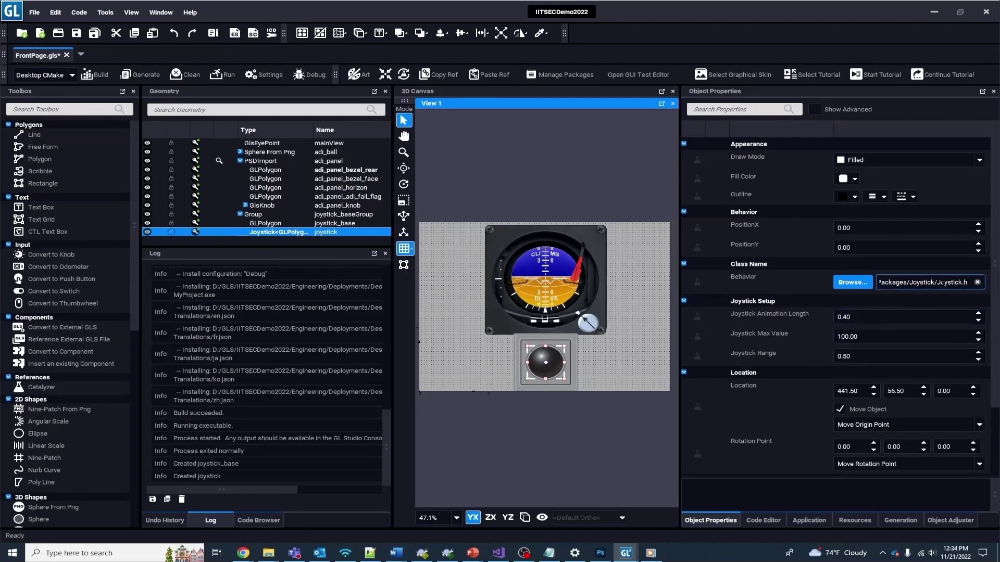
pyautogui.click(357, 224)
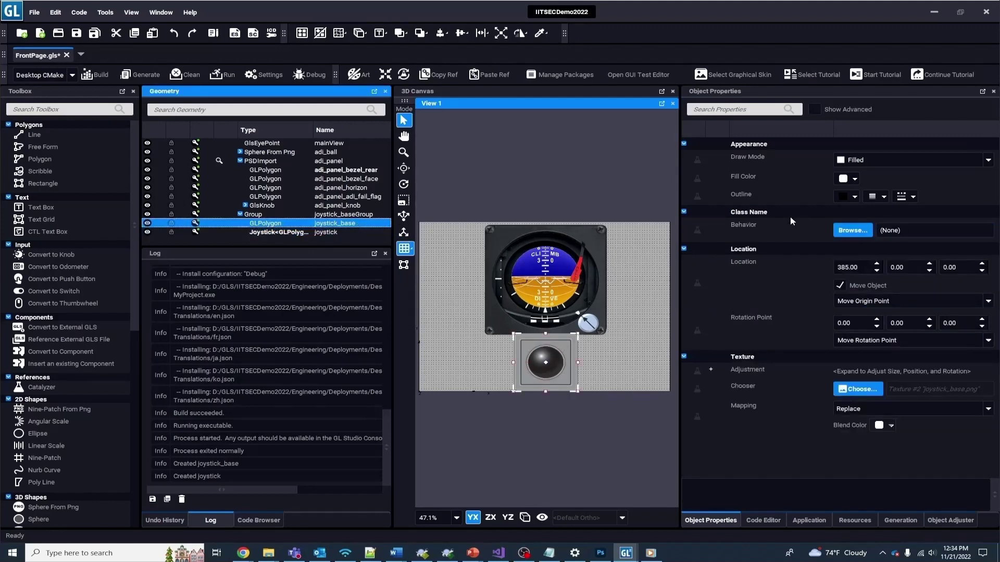
pyautogui.click(354, 234)
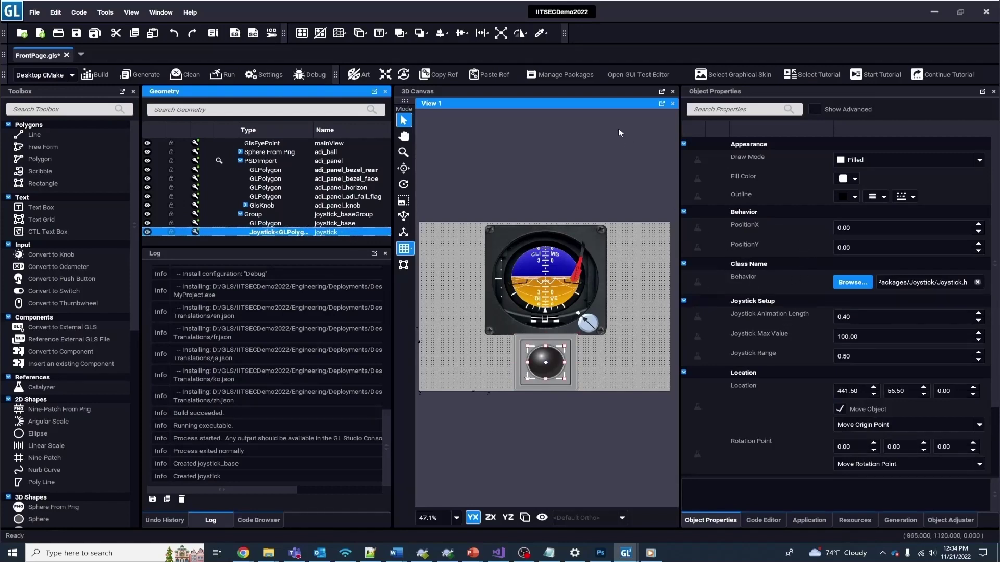
# Browse the available packages, search them for "joy" and examine the Joystick package's details.
pyautogui.click(569, 78)
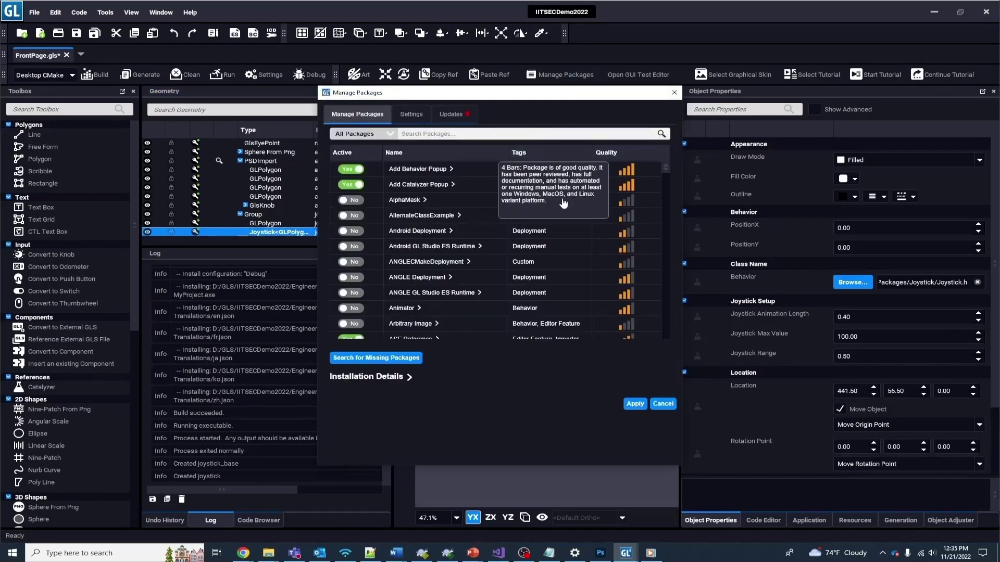
pyautogui.scroll(-10, 516, 259)
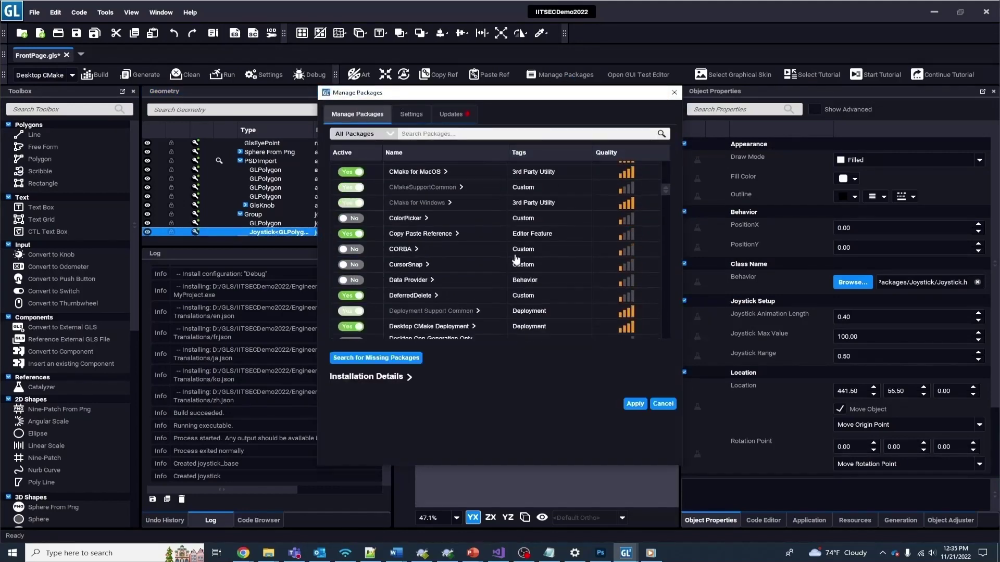
pyautogui.scroll(-10, 516, 259)
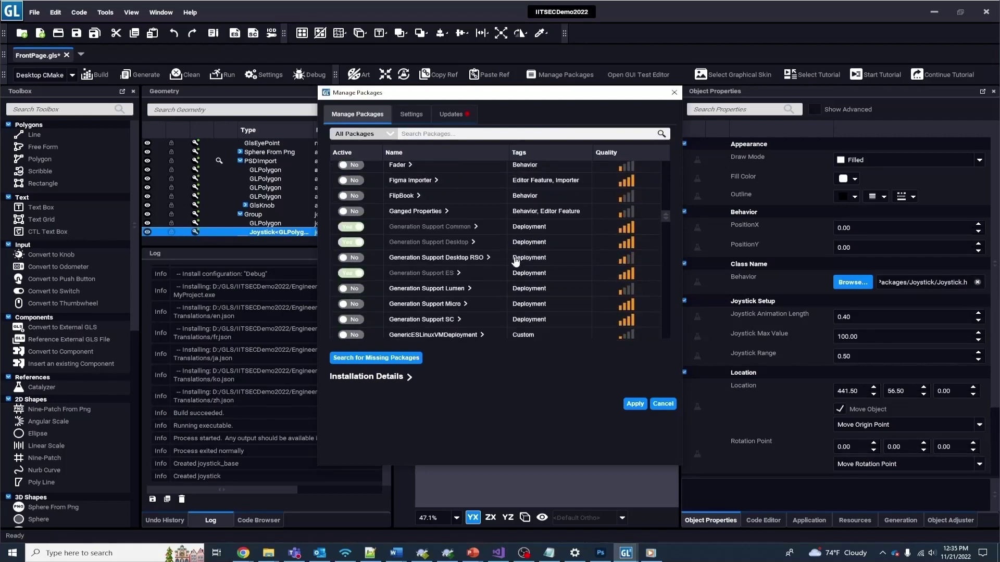
pyautogui.scroll(-10, 516, 260)
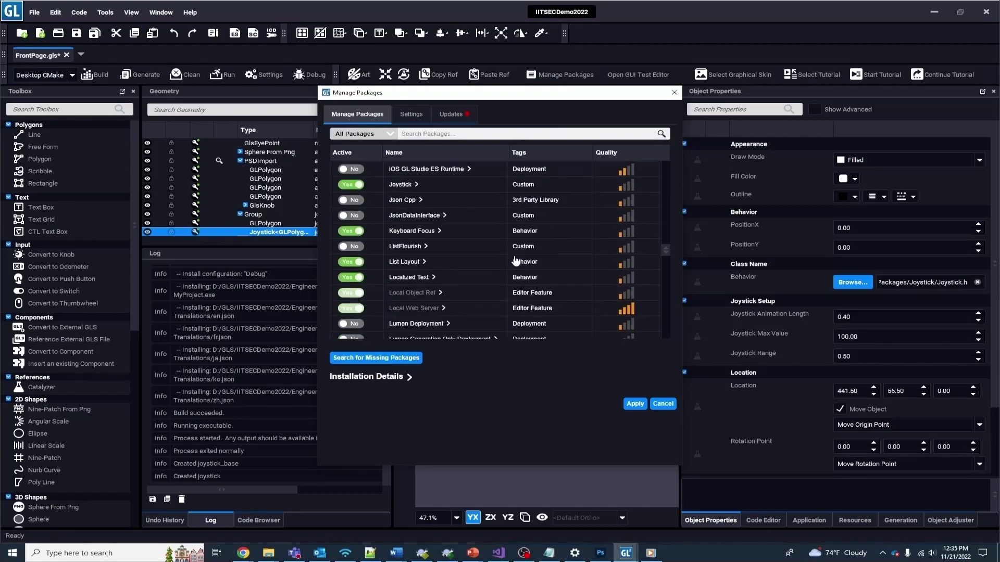
pyautogui.scroll(-10, 515, 261)
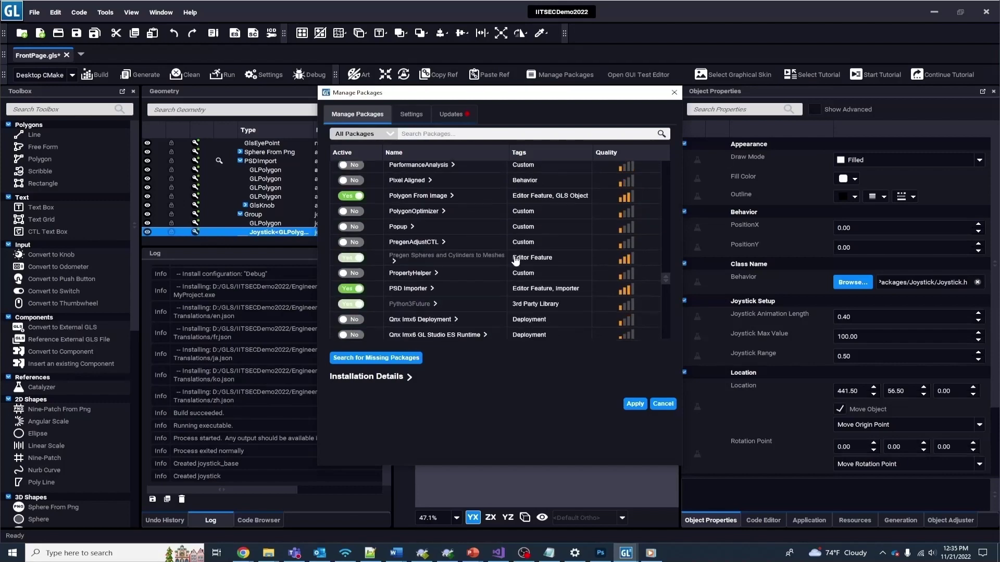
pyautogui.scroll(-10, 515, 260)
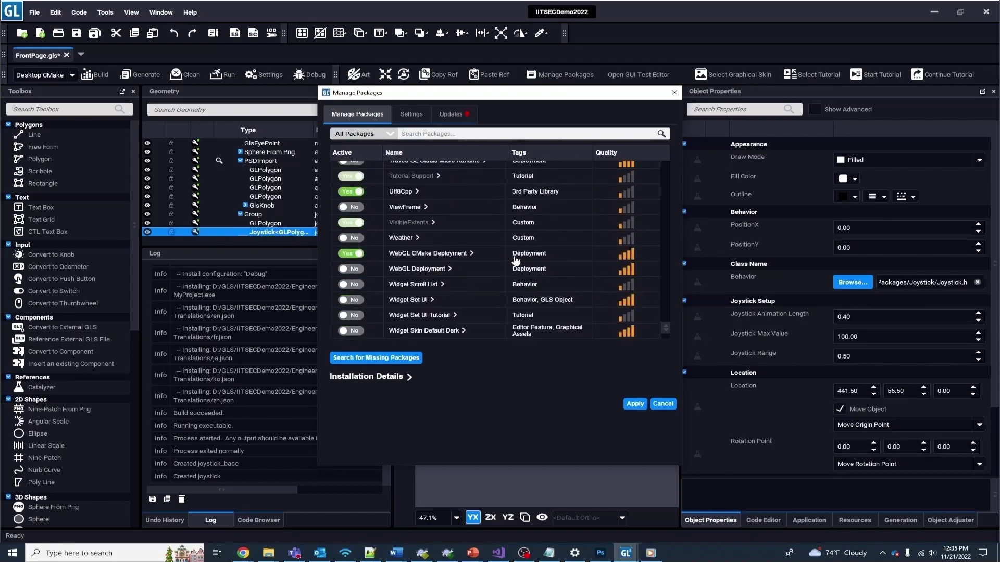
pyautogui.click(510, 137)
pyautogui.write('joy')
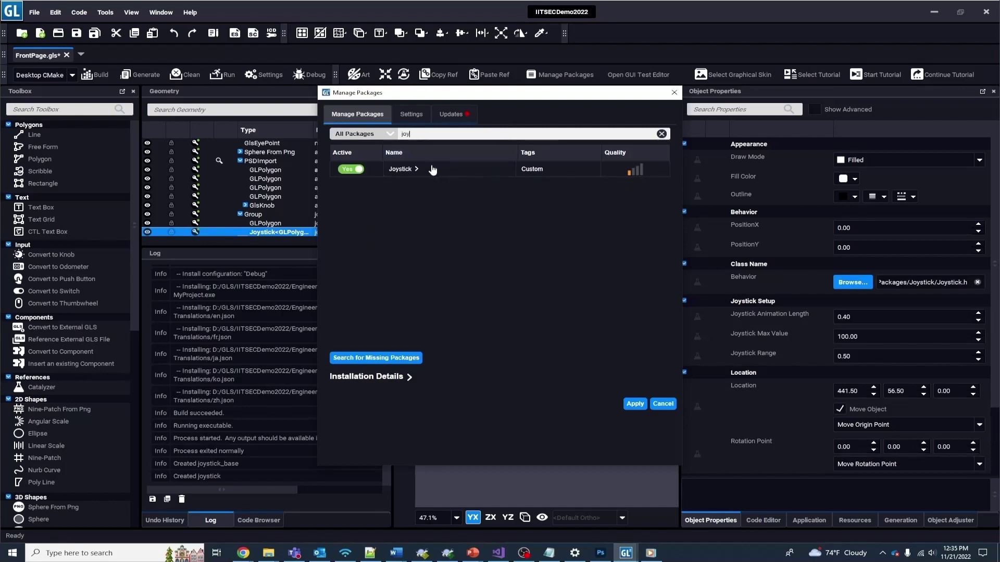
pyautogui.click(416, 169)
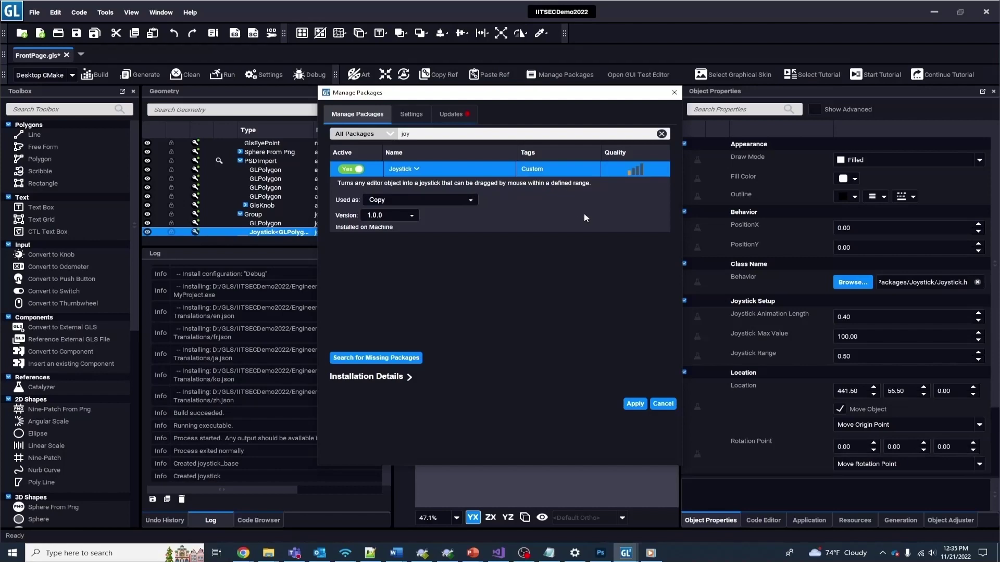
pyautogui.click(674, 93)
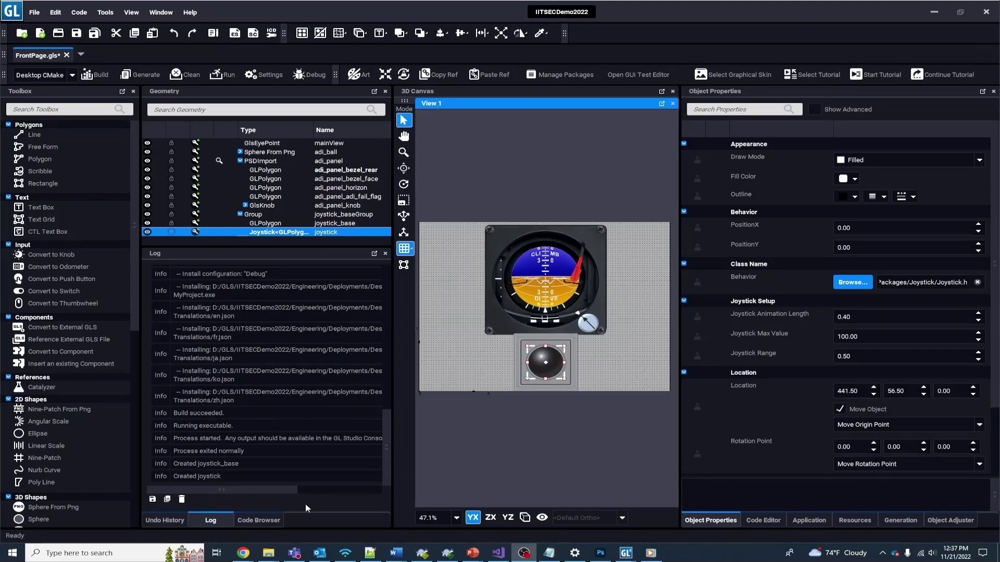
# In the Calculate(double time) method, uncomment both adi_ball DynamicRotate lines that link joystick _current_y to X_AXIS and _current_x to Z_AXIS.
pyautogui.click(257, 521)
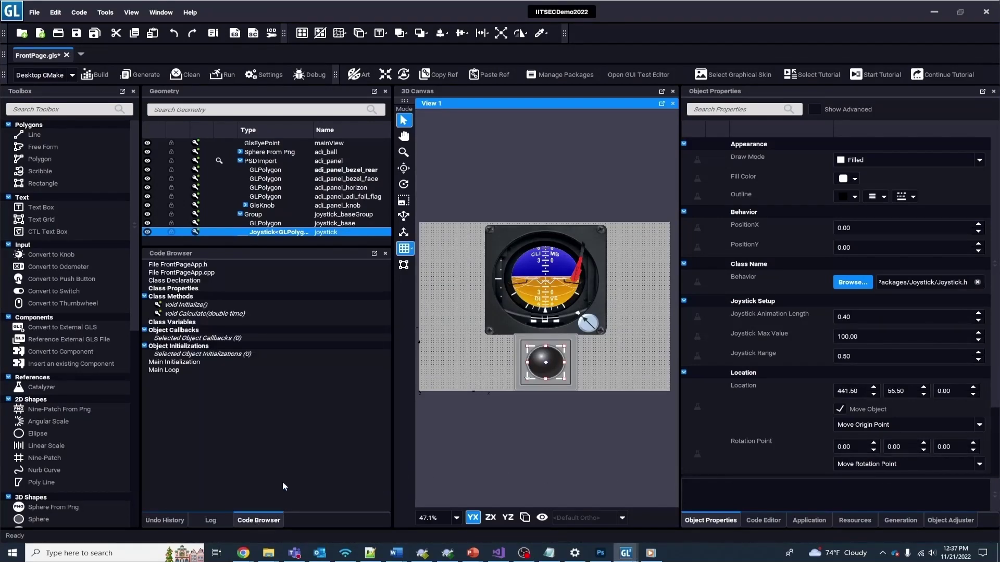
pyautogui.click(243, 314)
pyautogui.doubleClick(243, 314)
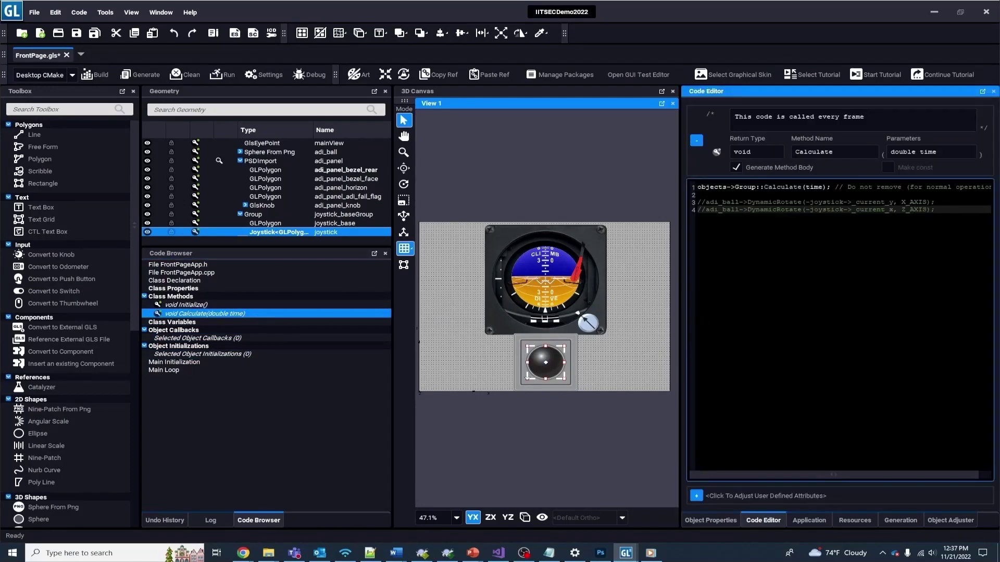
pyautogui.click(700, 202)
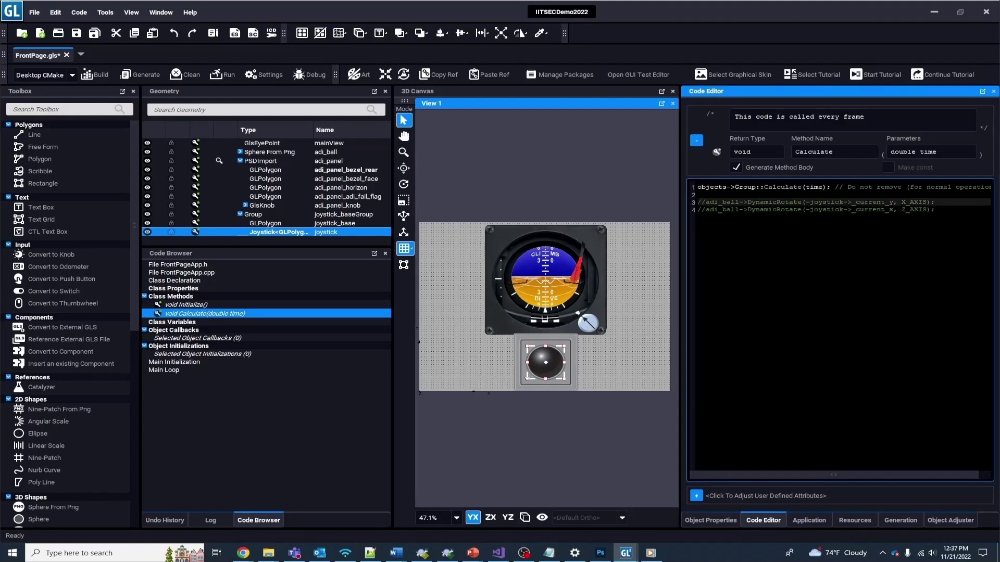
pyautogui.press('Delete')
pyautogui.press('Delete')
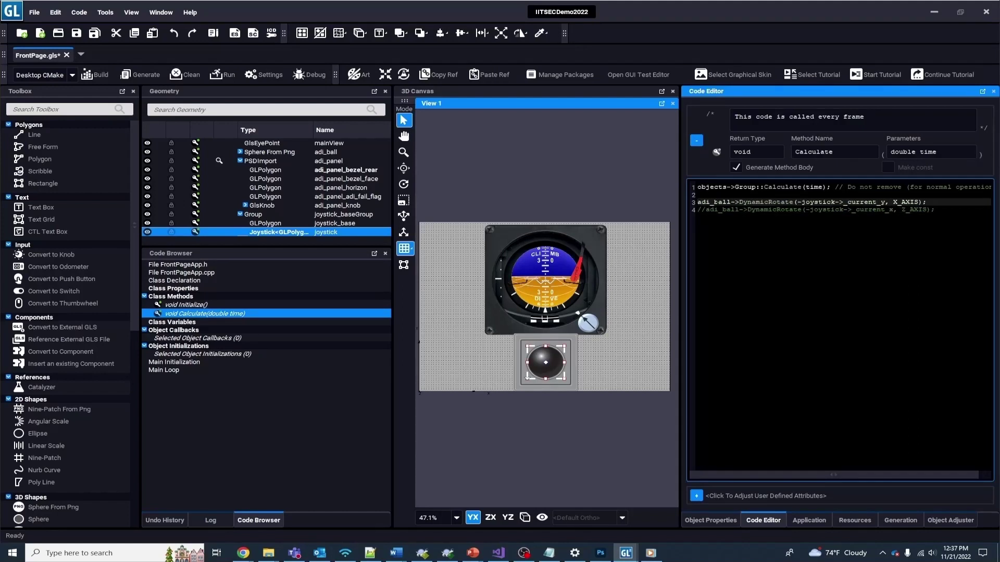
pyautogui.press('Down')
pyautogui.press('Delete')
pyautogui.press('Delete')
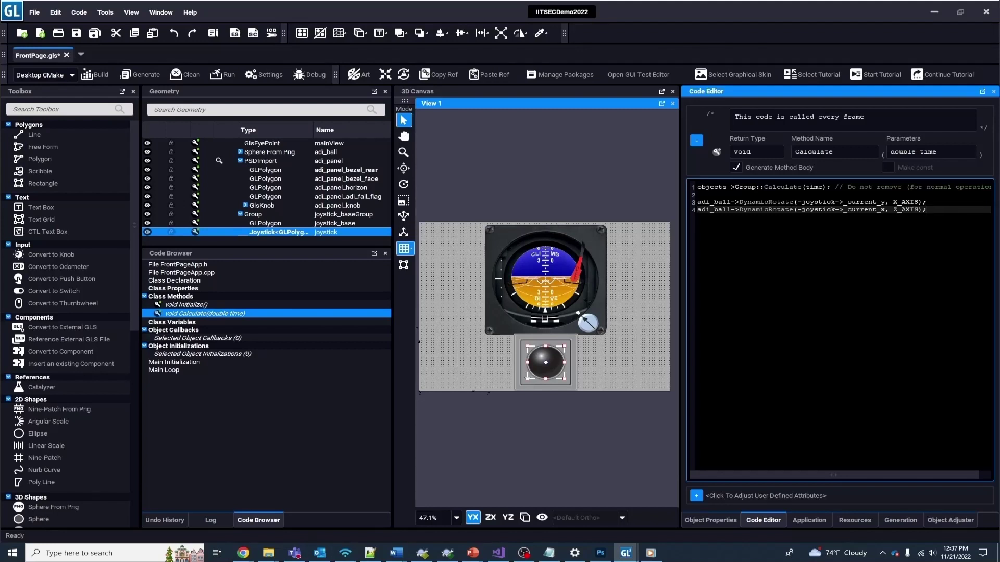
# Build and run the project with the joystick-driven ball, and follow the build progress in the log.
pyautogui.click(223, 76)
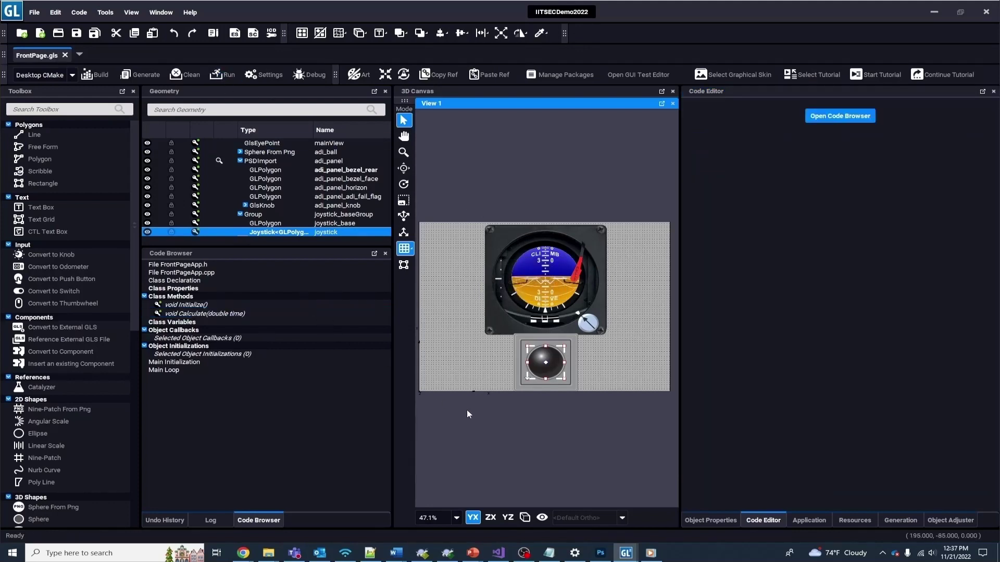
pyautogui.click(210, 520)
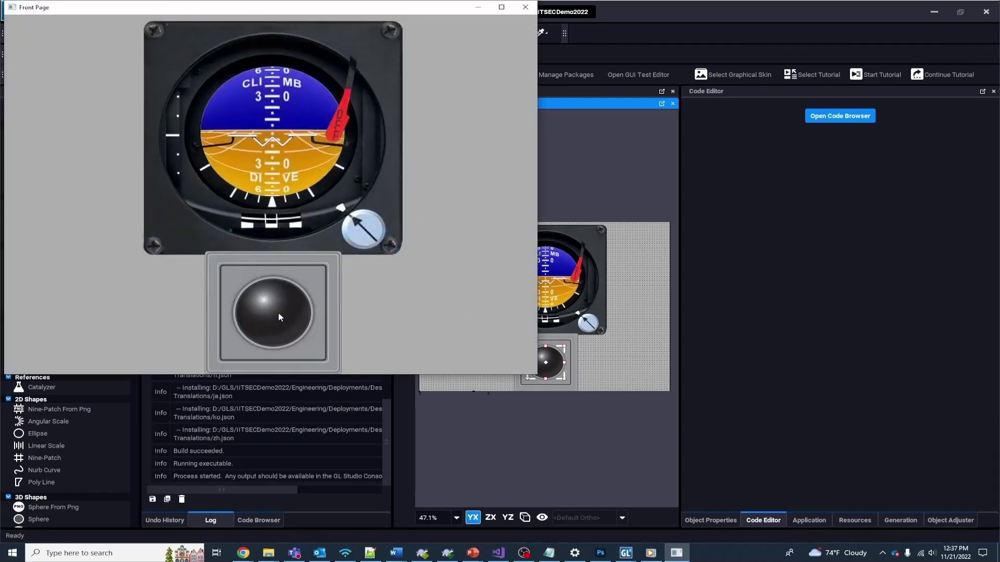
# Test the running application by pulling the joystick down to pitch the attitude ball, and close the application.
pyautogui.moveTo(273, 308); pyautogui.dragTo(273, 352)
pyautogui.press('Escape')
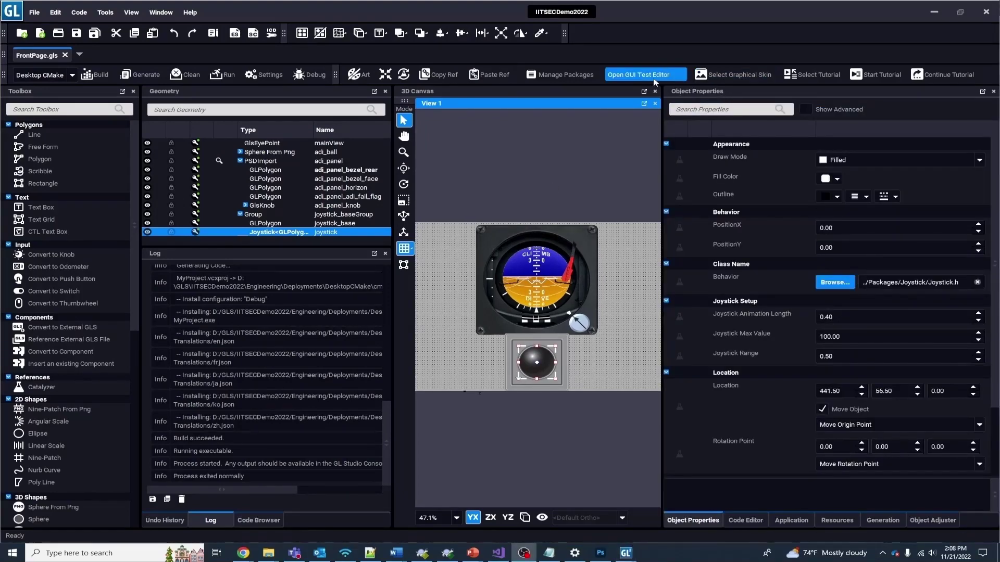
# Open the GUI test editor and examine DemoTest's steps, including the details of its three joystick mouse events, and collapse them again.
pyautogui.click(654, 76)
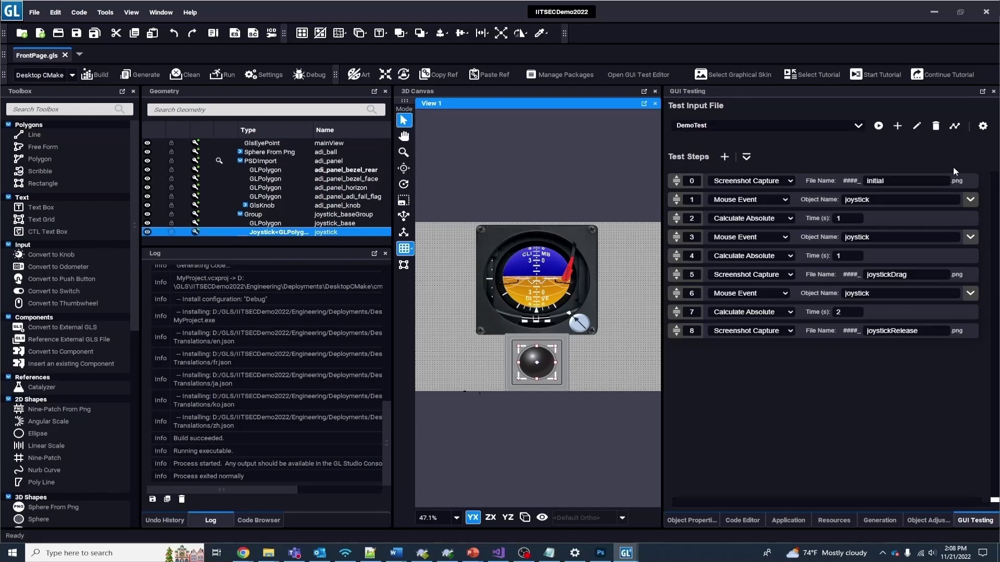
pyautogui.click(969, 182)
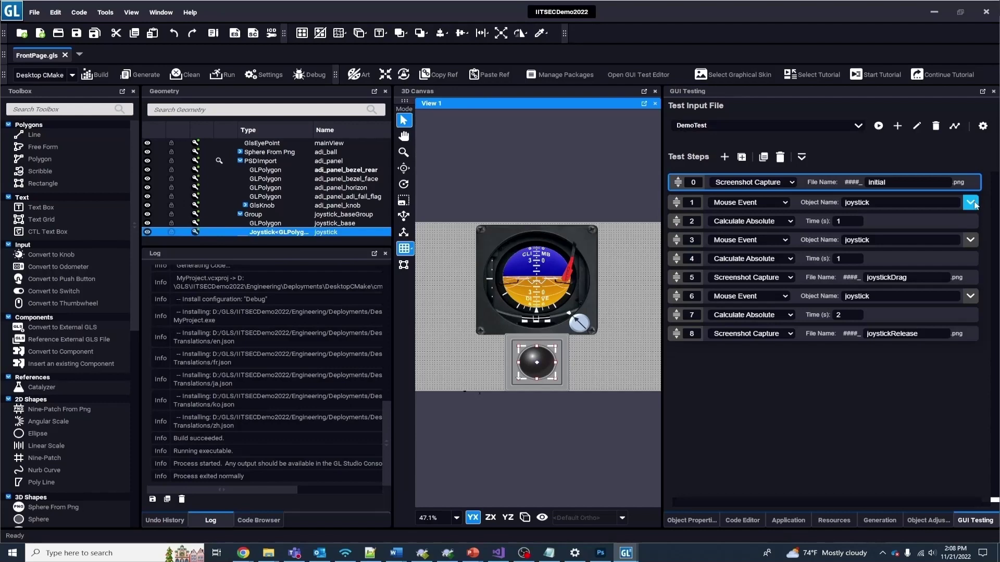
pyautogui.click(970, 202)
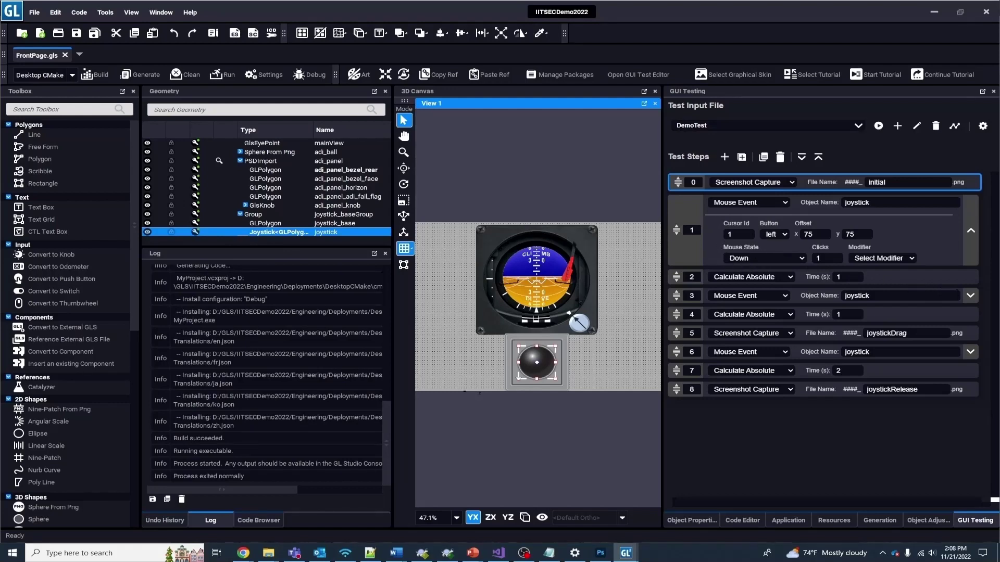
pyautogui.click(970, 296)
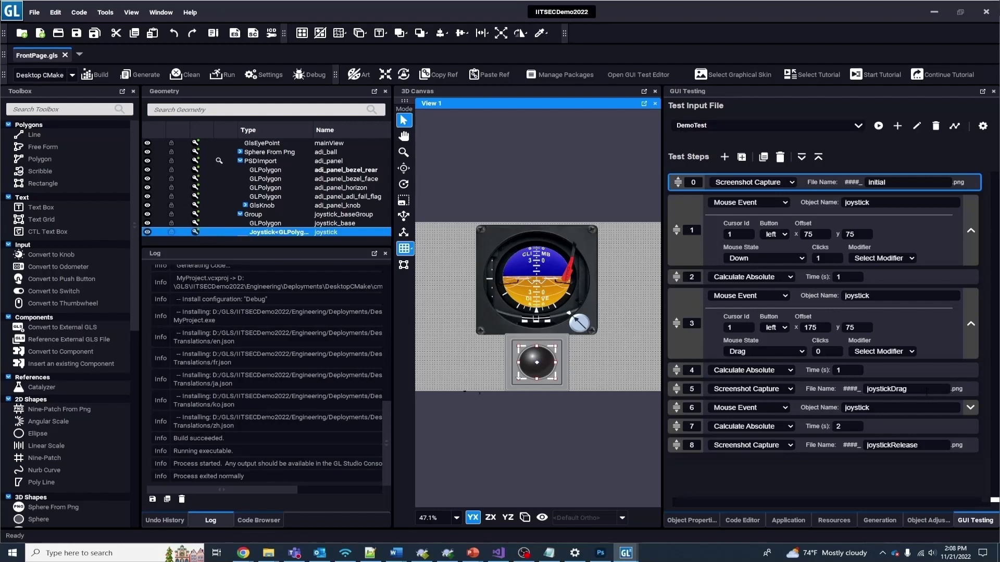
pyautogui.click(970, 407)
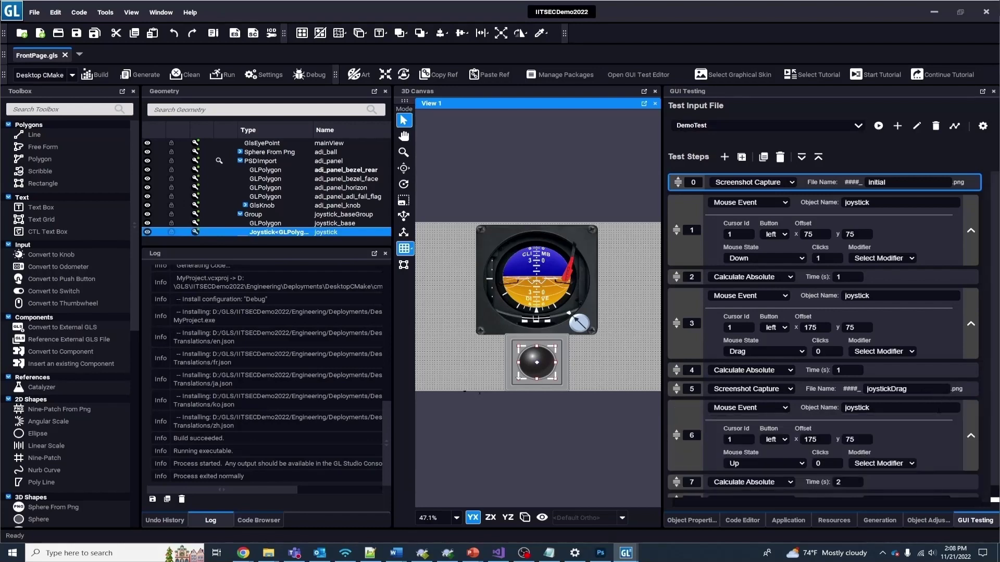
pyautogui.scroll(-1, 924, 435)
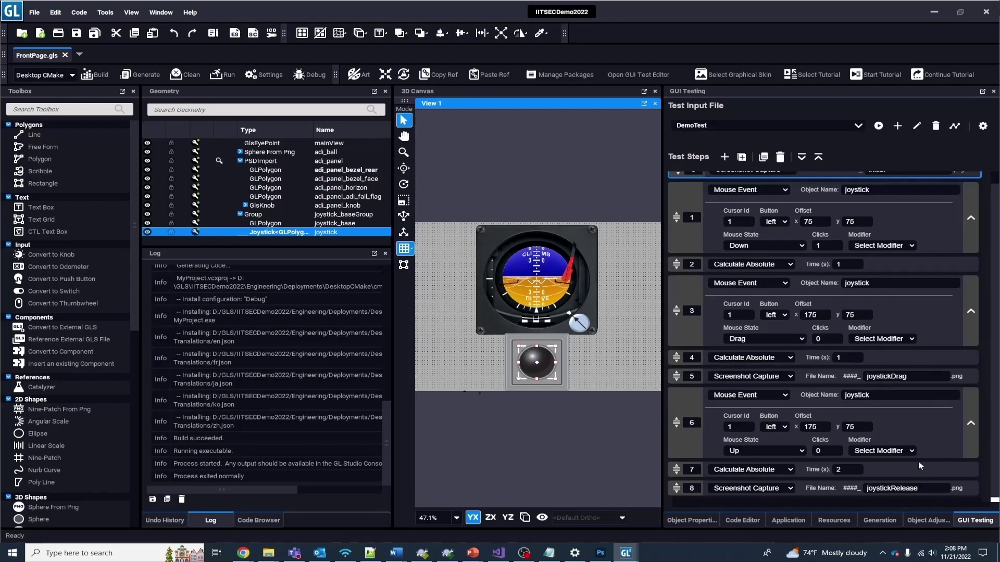
pyautogui.scroll(1, 927, 439)
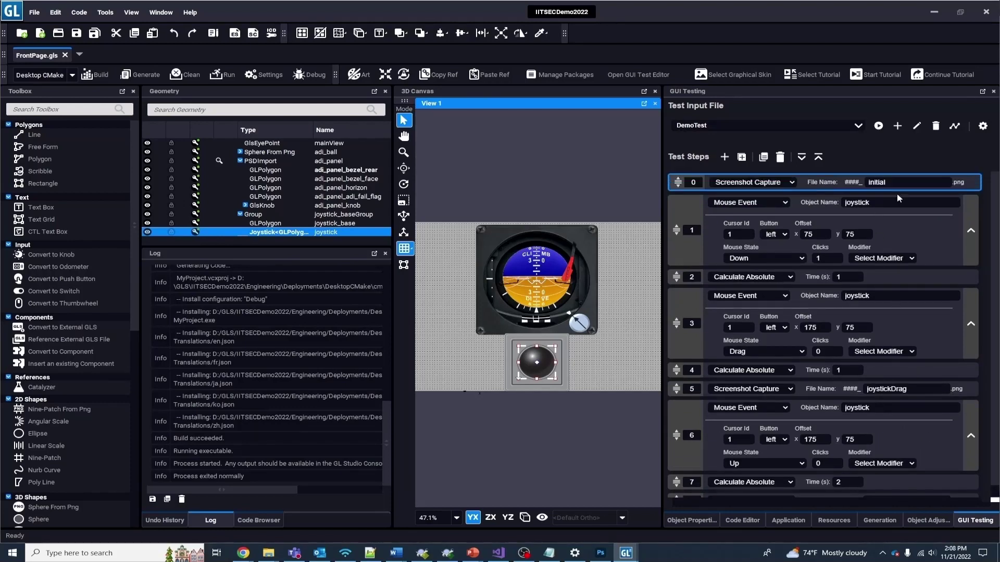
pyautogui.click(818, 157)
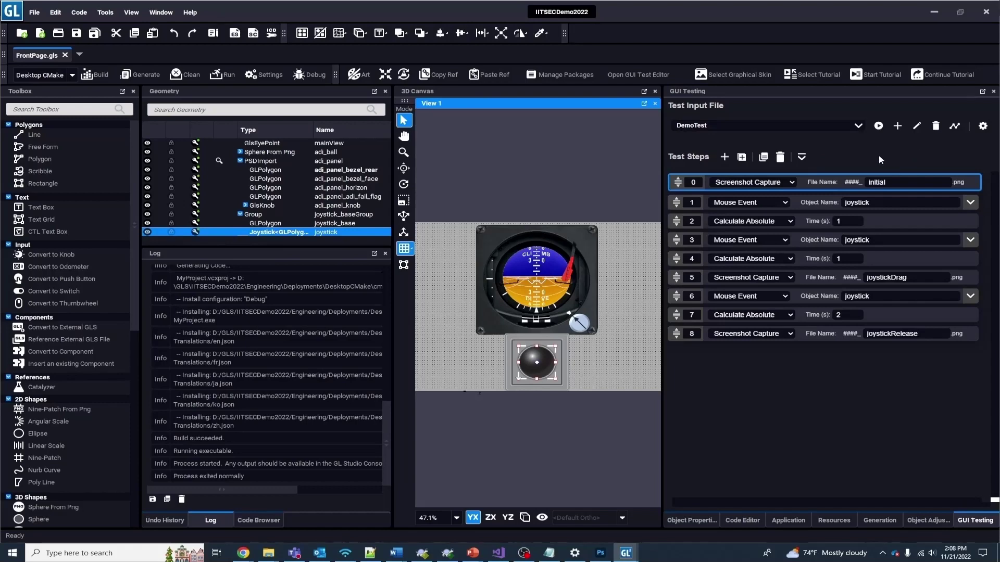
# Run DemoTest, open its results against the windows baseline, and widen the results area.
pyautogui.click(879, 126)
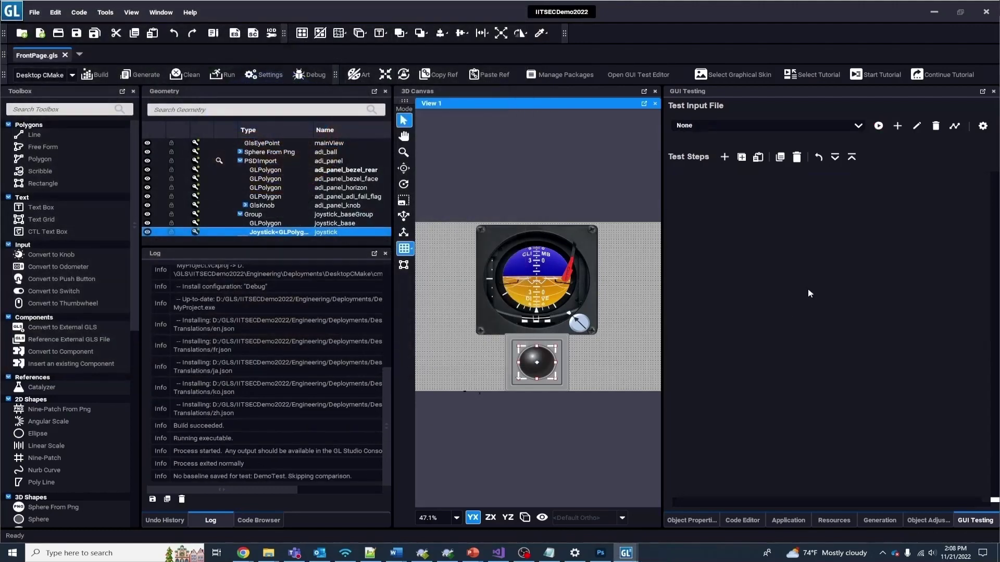
pyautogui.click(951, 128)
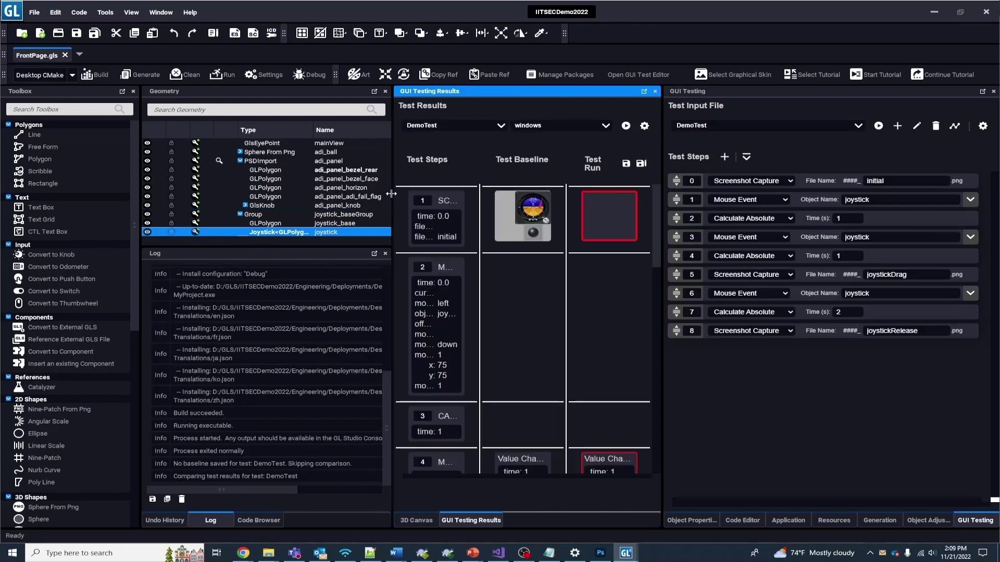
pyautogui.moveTo(393, 197); pyautogui.dragTo(302, 195)
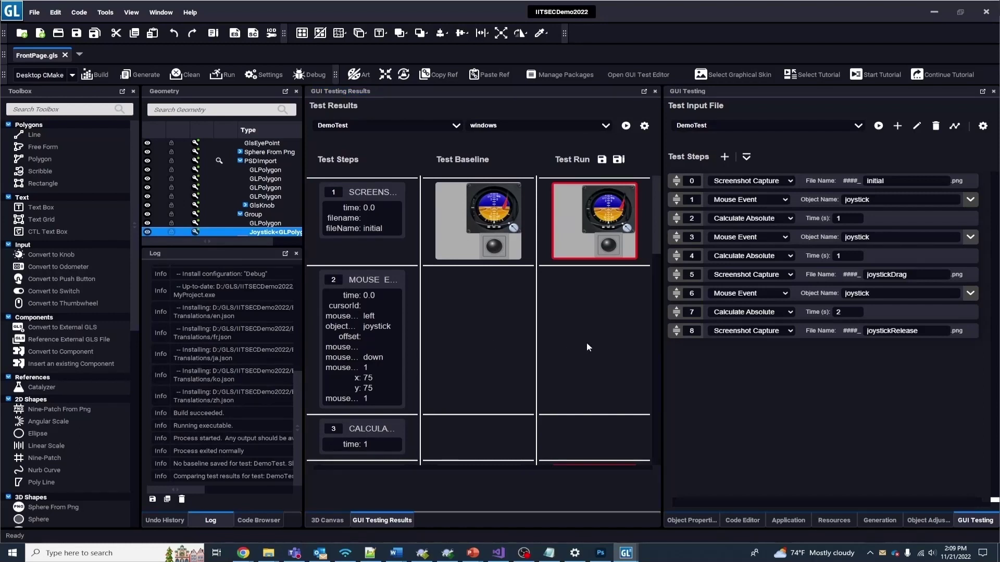
# Examine the DemoTest results, comparing the screenshots and value changes of each test step between the baseline and the test run.
pyautogui.scroll(-3, 571, 294)
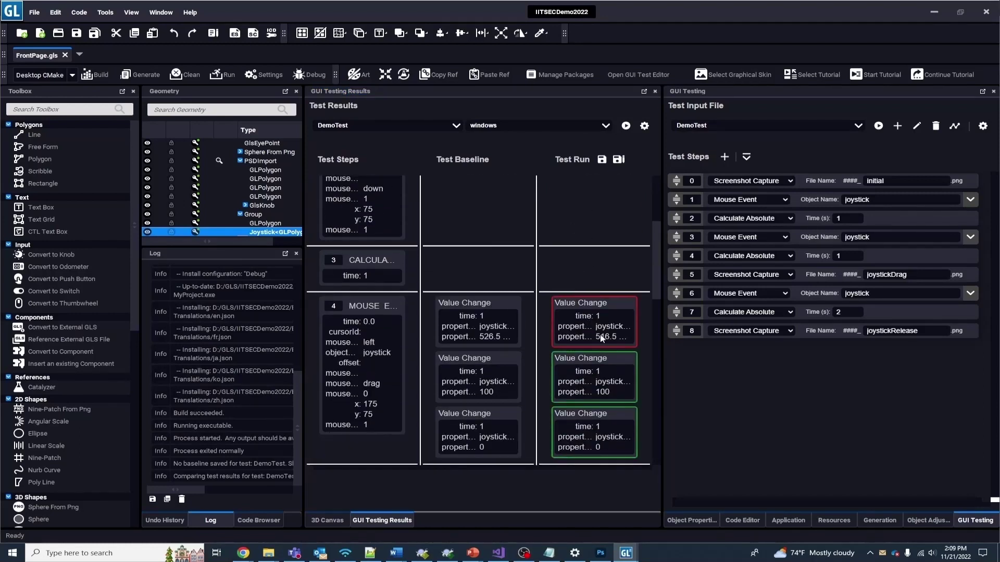
pyautogui.scroll(-1, 603, 339)
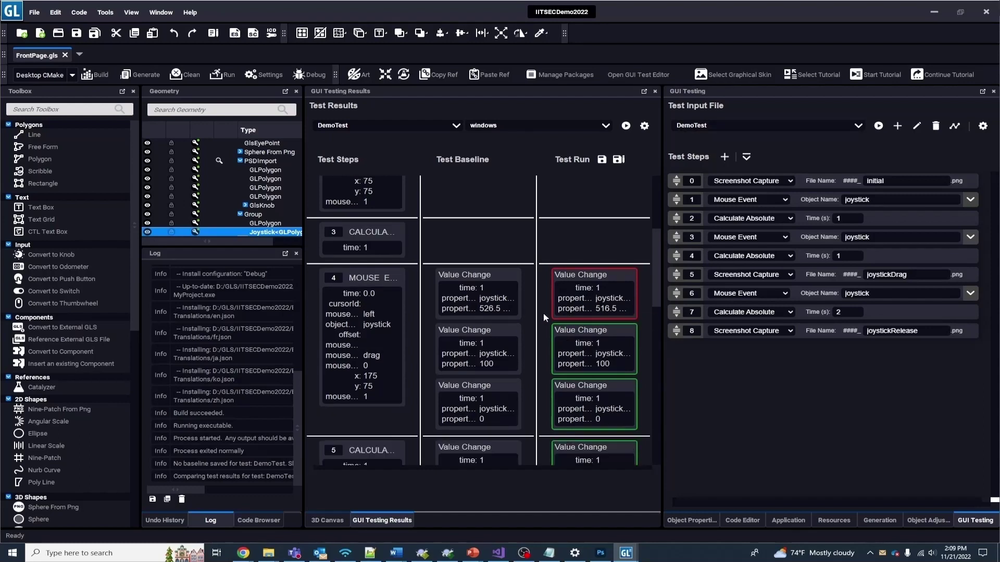
pyautogui.scroll(-3, 537, 308)
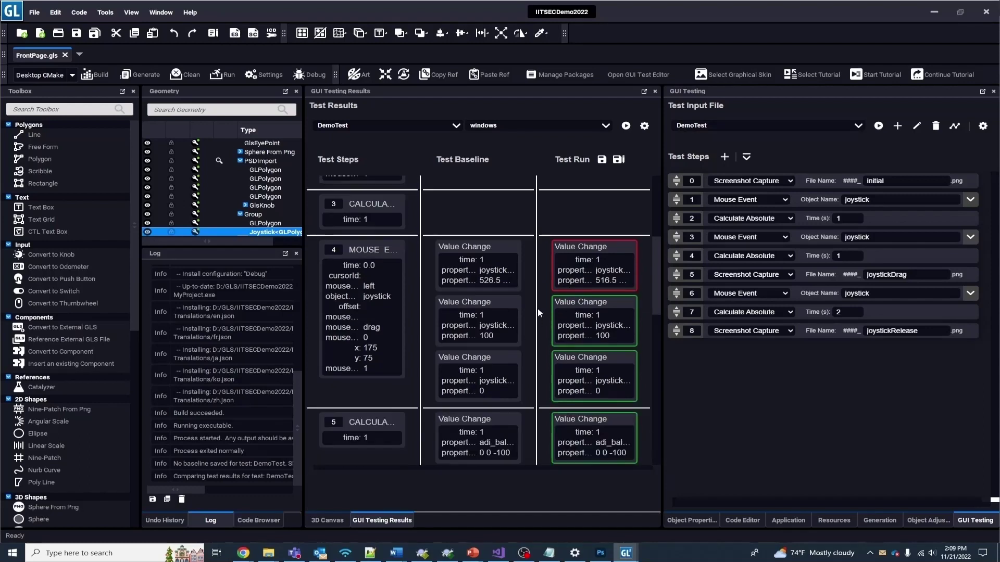
pyautogui.scroll(-3, 539, 282)
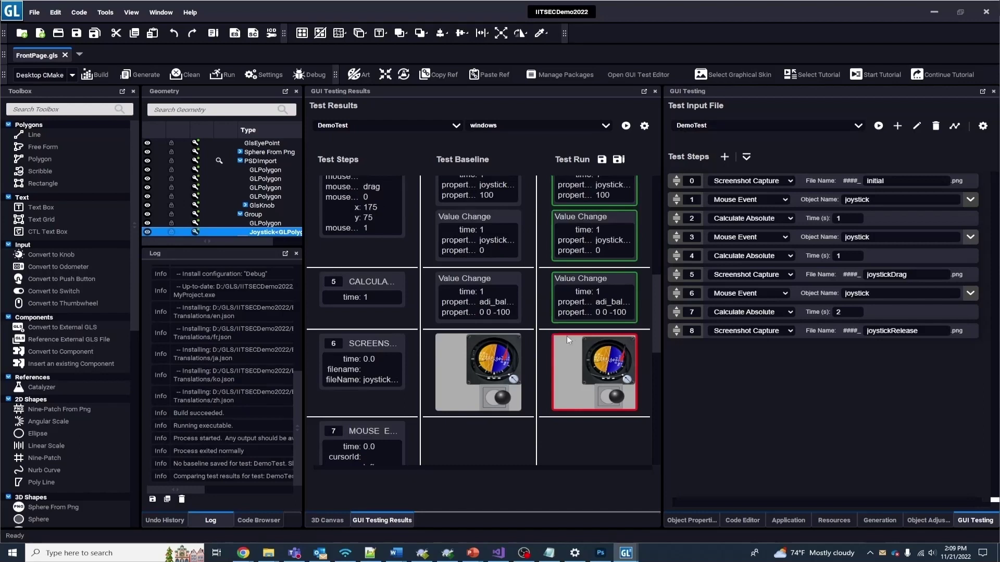
pyautogui.scroll(-12, 566, 339)
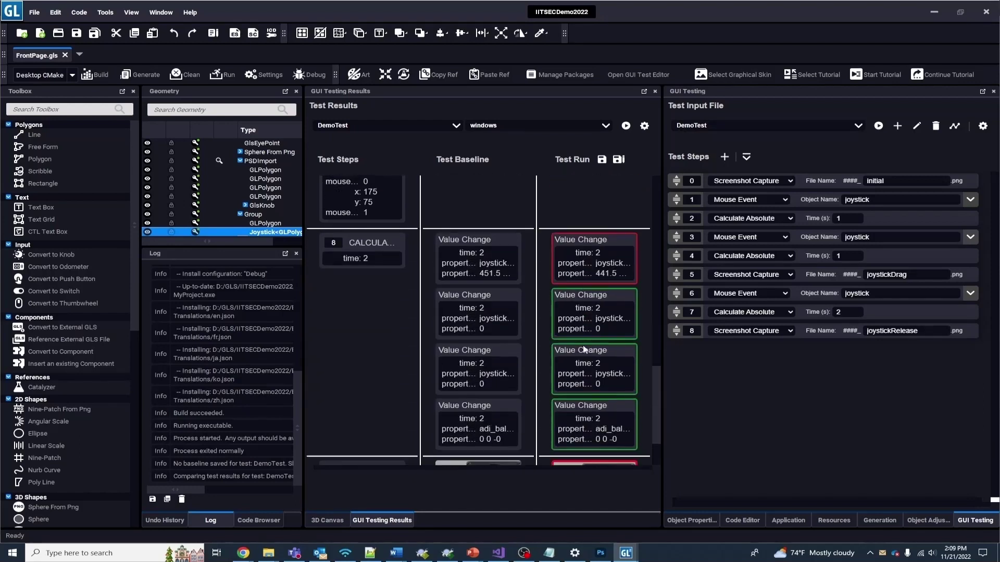
pyautogui.scroll(-3, 583, 350)
pyautogui.scroll(15, 601, 393)
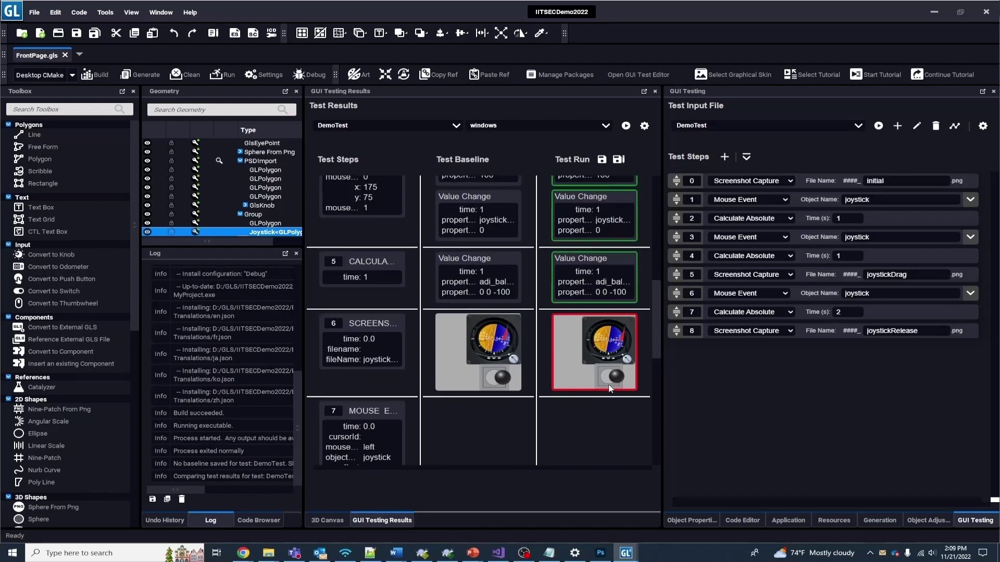
pyautogui.scroll(10, 587, 377)
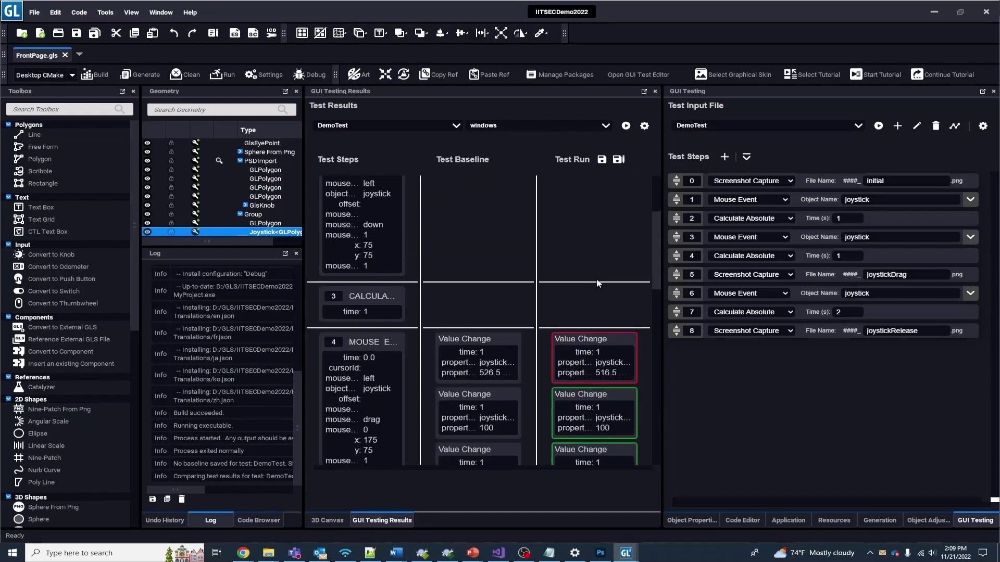
# Save the current DemoTest run as the new baseline and review the updated comparison of all steps.
pyautogui.click(602, 160)
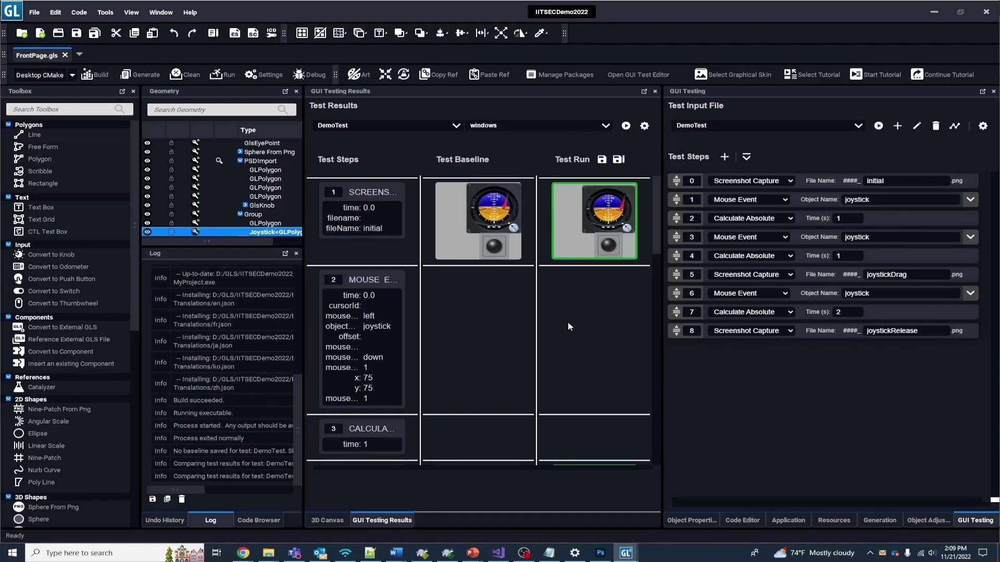
pyautogui.scroll(-5, 569, 326)
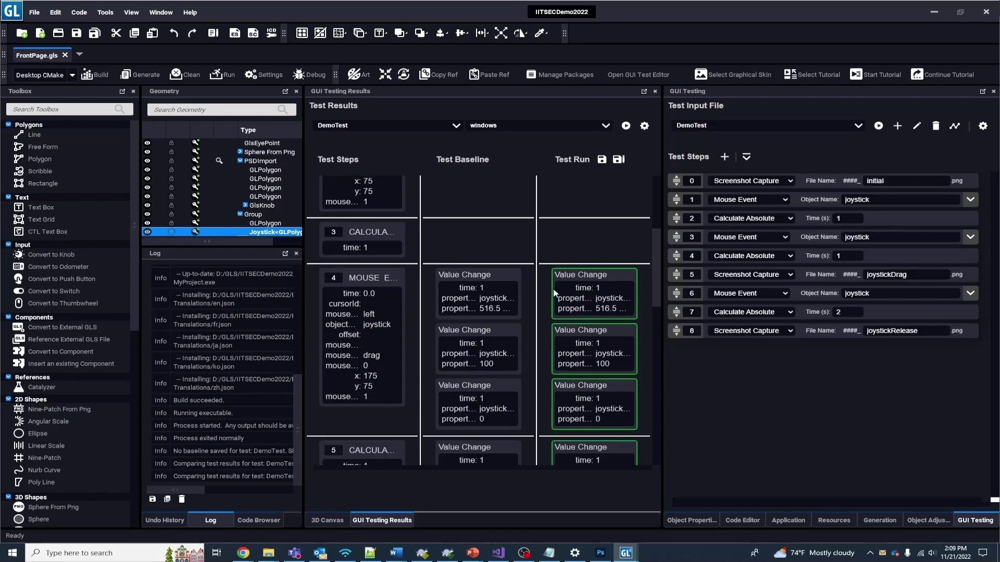
pyautogui.scroll(-6, 553, 293)
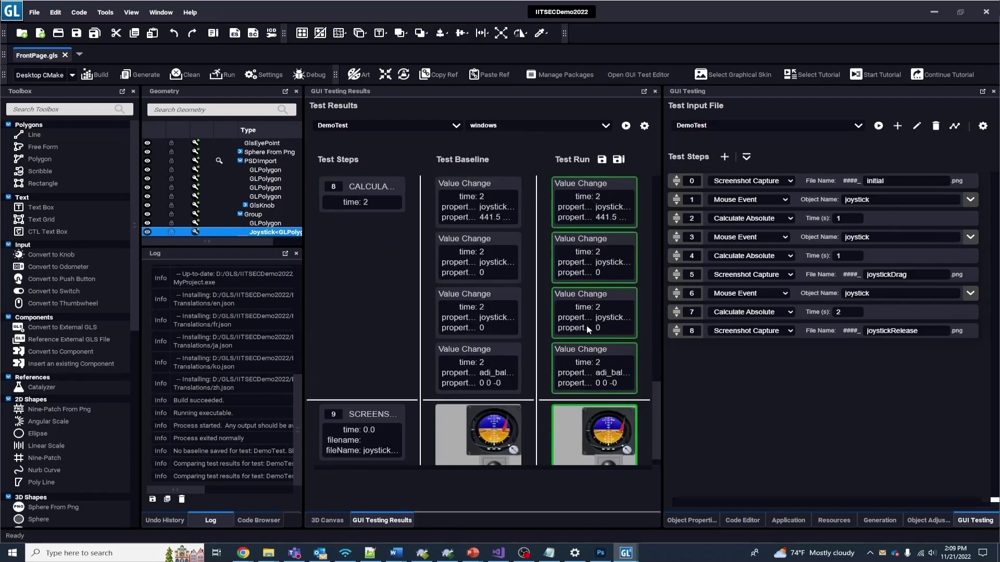
# Run DemoTest again and check every screenshot and value change against the newly saved baseline.
pyautogui.click(879, 127)
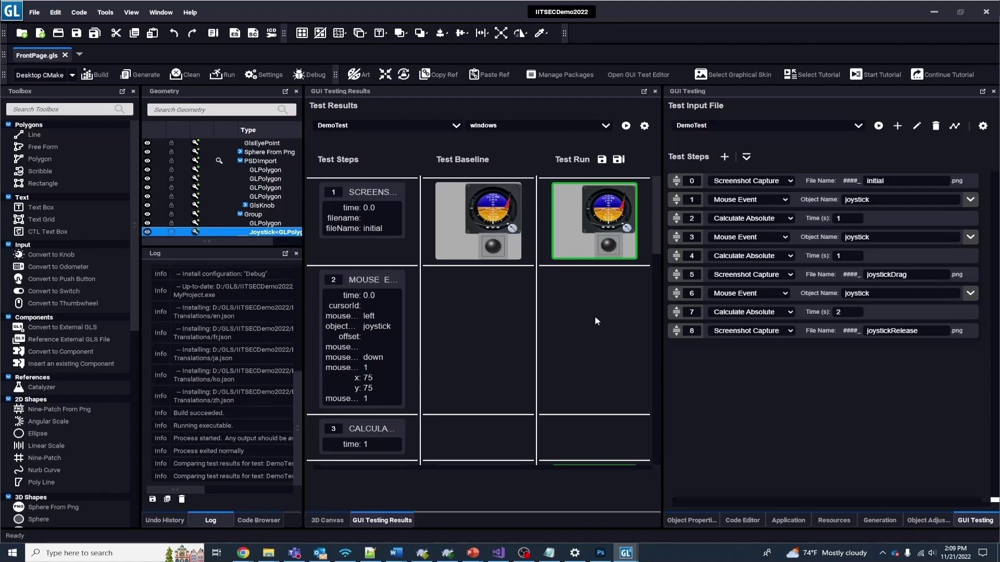
pyautogui.scroll(-4, 595, 315)
pyautogui.scroll(-2, 597, 320)
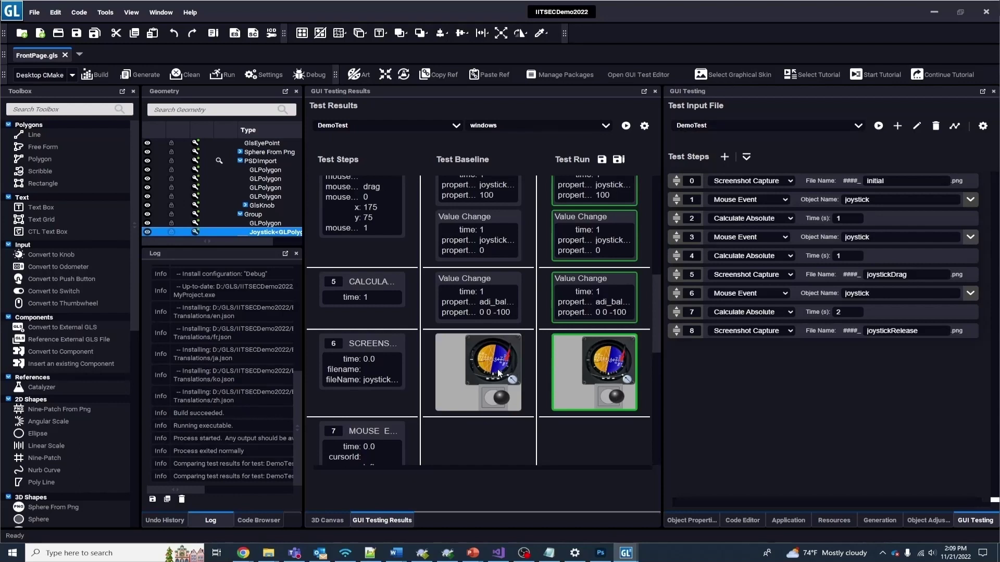
pyautogui.scroll(-6, 587, 373)
pyautogui.scroll(-4, 560, 366)
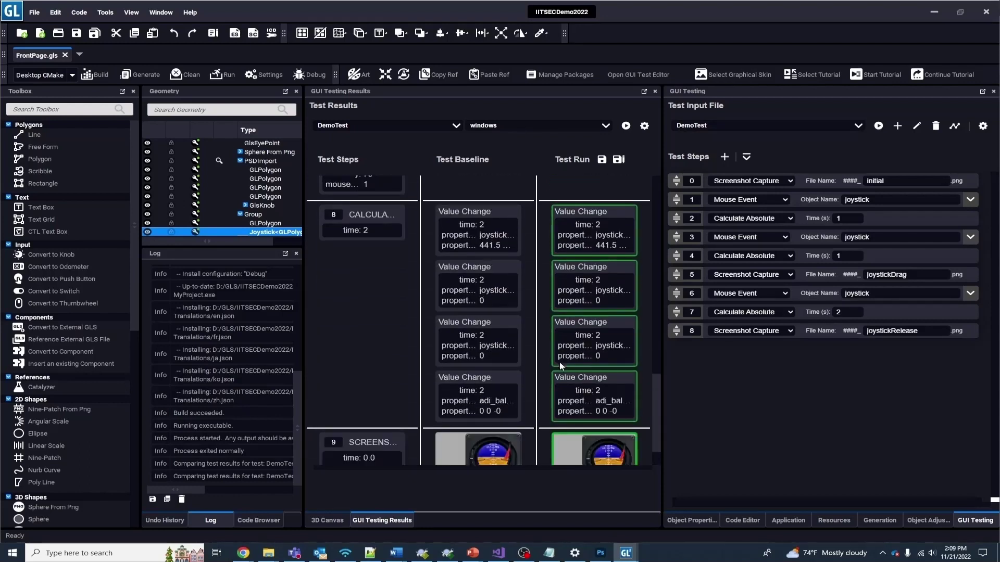